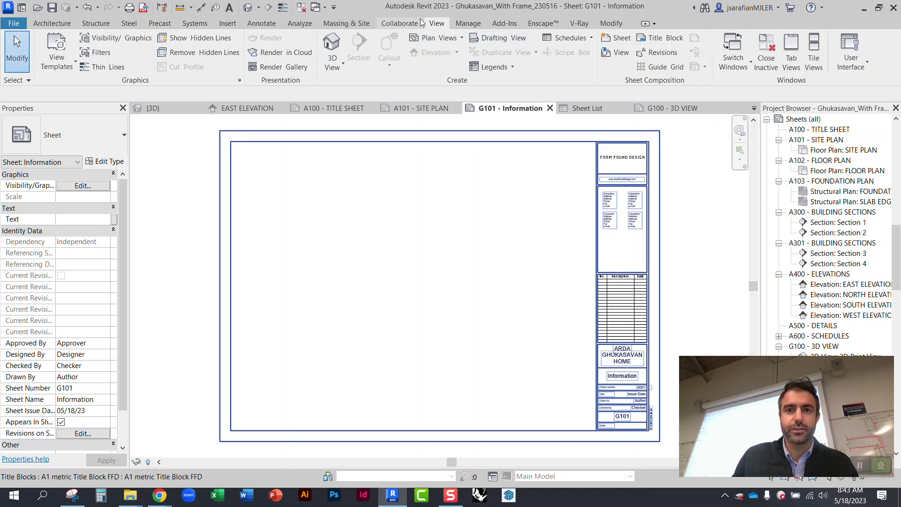
From the View tab, show the Schedules dropdown's list of schedule types over sheet G101 Information.
{"action": "left_click", "coordinate": [570, 41]}
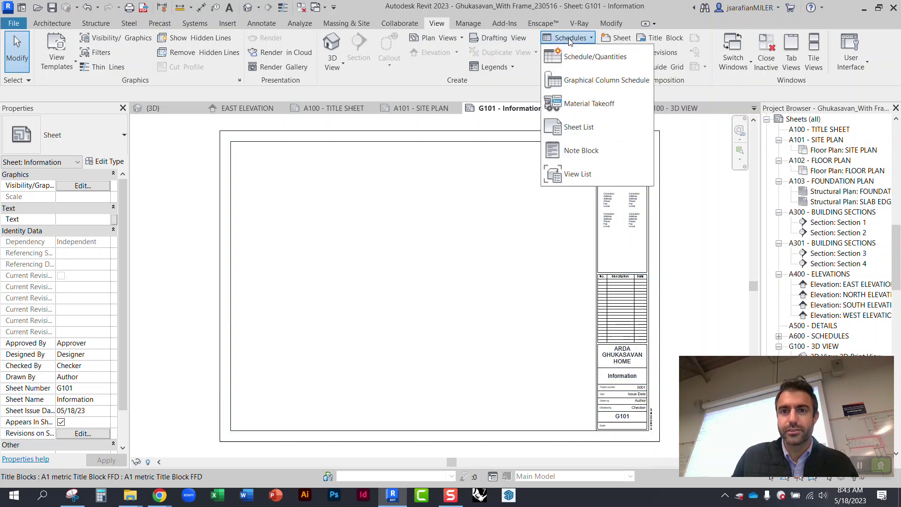
Start a new Sheet List schedule and add Sheet Number and Sheet Name as scheduled fields.
{"action": "left_click", "coordinate": [599, 136]}
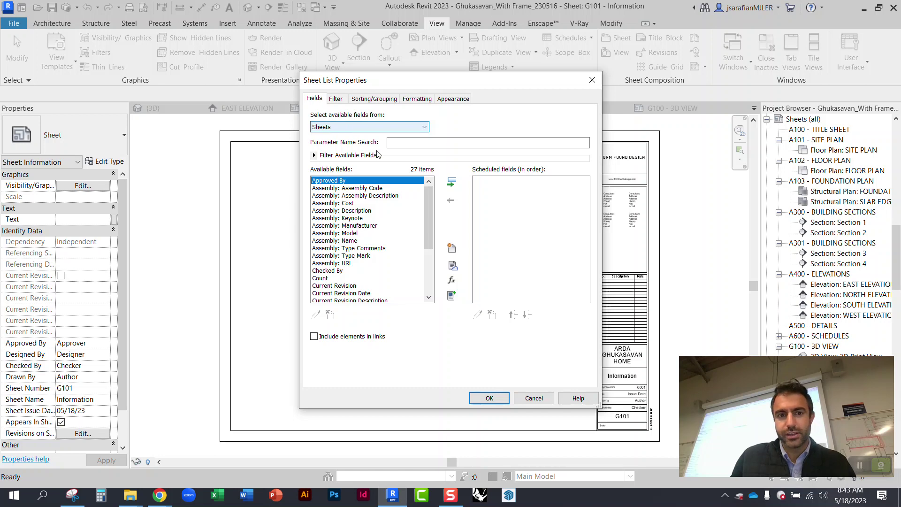
{"action": "left_click_drag", "start_coordinate": [428, 210], "coordinate": [429, 253]}
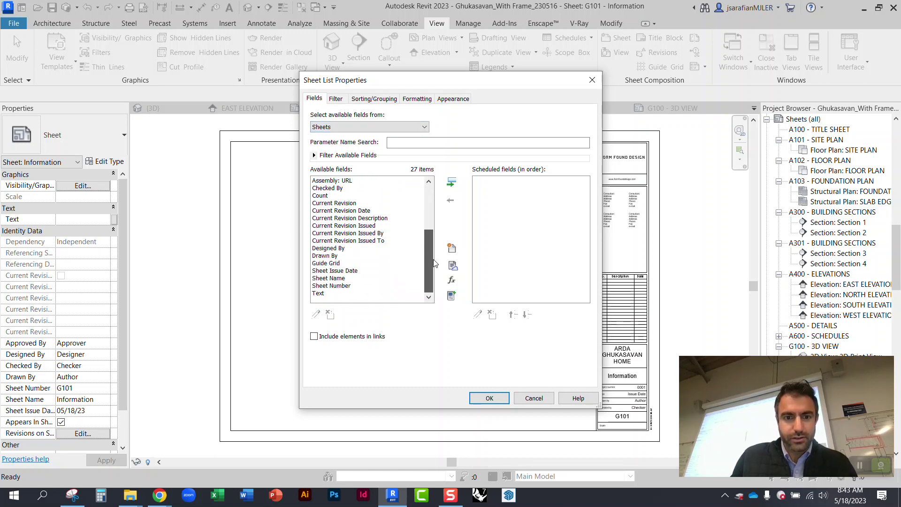
{"action": "left_click", "coordinate": [349, 286]}
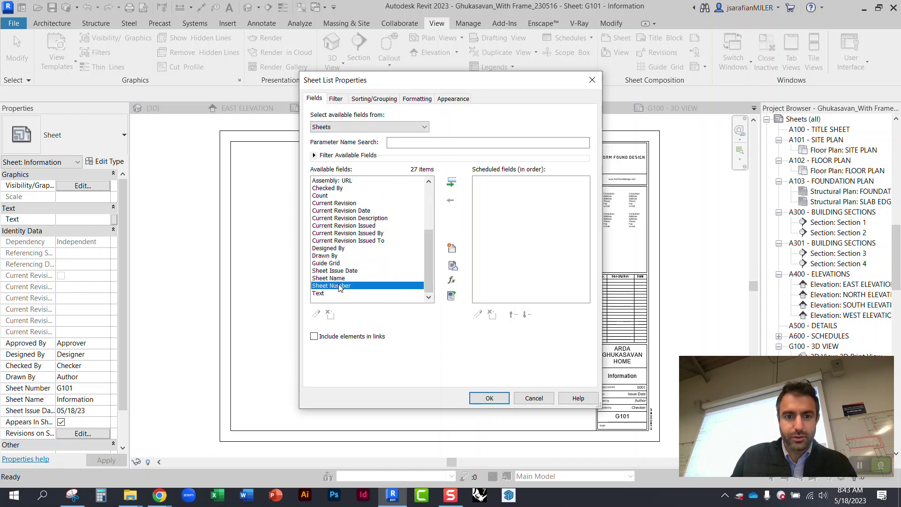
{"action": "left_click", "coordinate": [451, 182]}
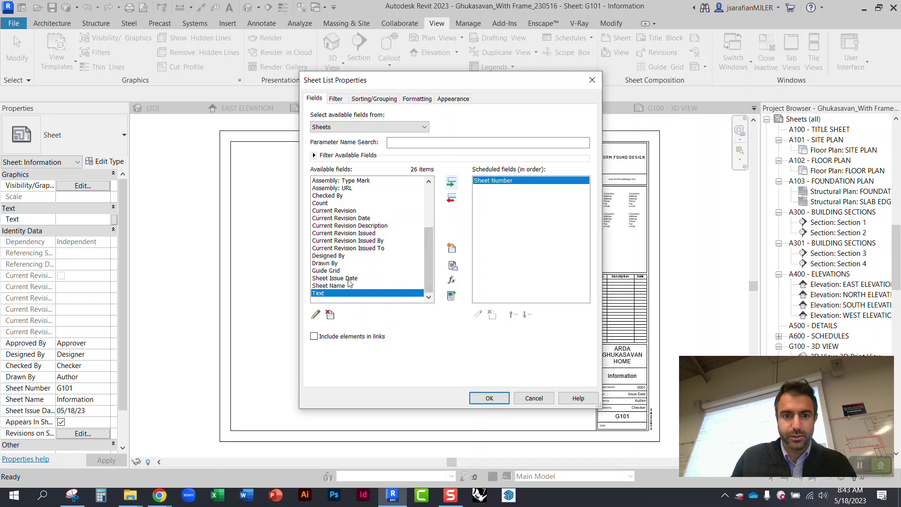
{"action": "left_click", "coordinate": [330, 286]}
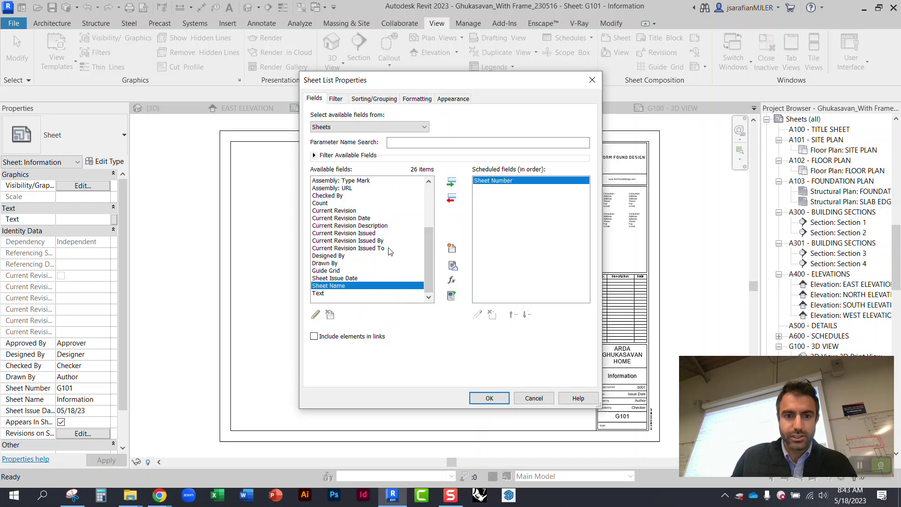
{"action": "left_click", "coordinate": [451, 182]}
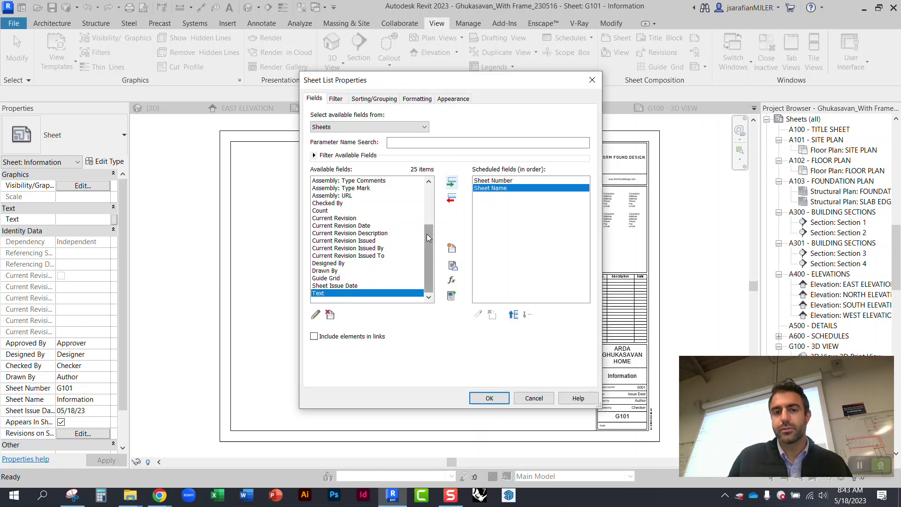
{"action": "left_click_drag", "start_coordinate": [427, 233], "coordinate": [427, 200]}
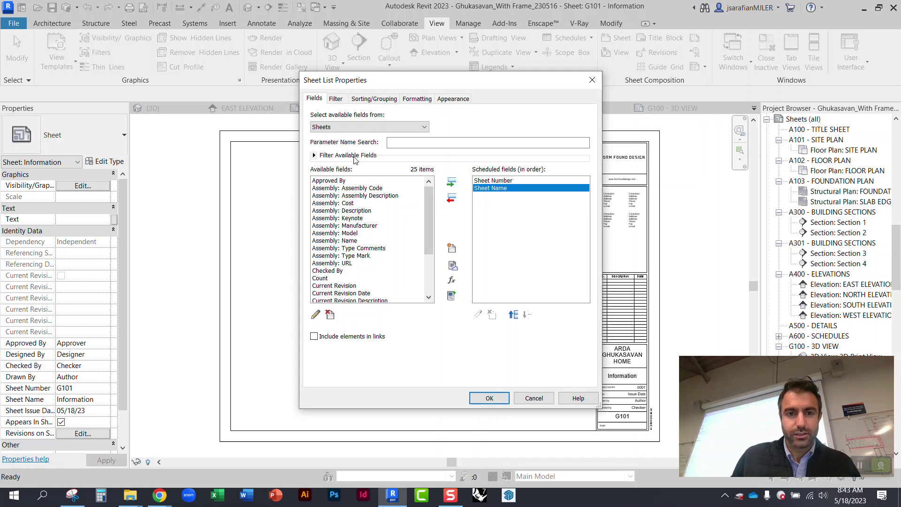
Create a new Text-type parameter named 'Sheet Order' and add it as the third field.
{"action": "left_click", "coordinate": [454, 249]}
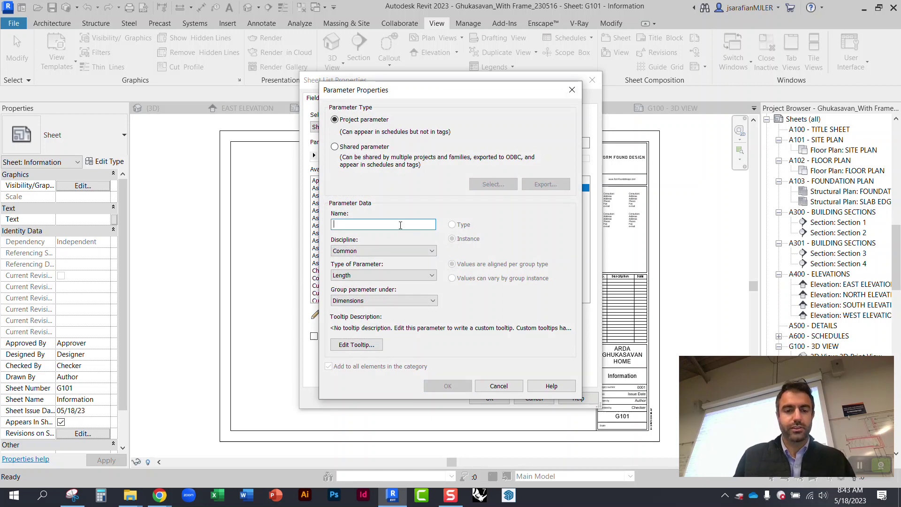
{"action": "type", "text": "S"}
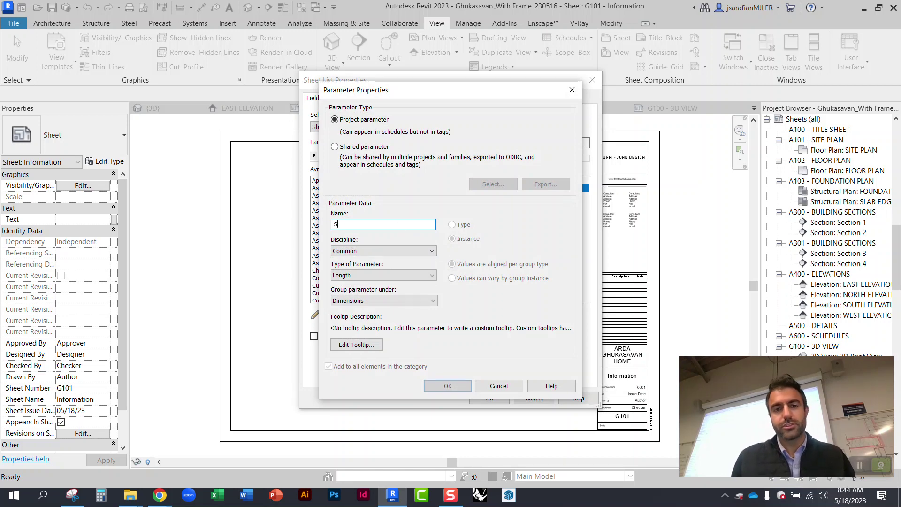
{"action": "type", "text": "heet Order"}
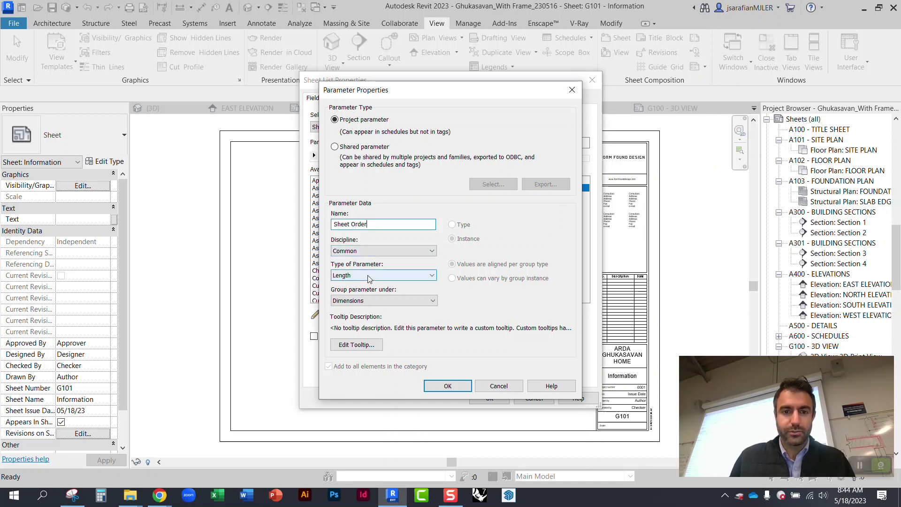
{"action": "left_click", "coordinate": [368, 275]}
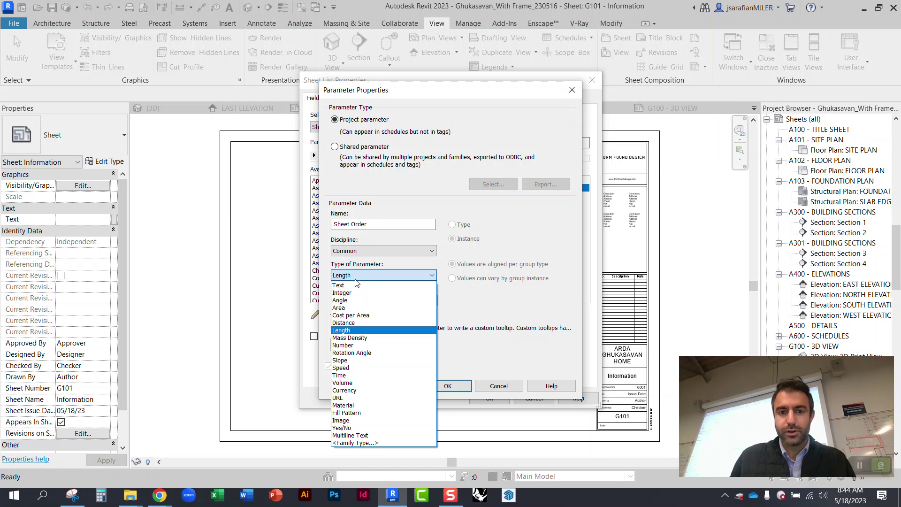
{"action": "left_click", "coordinate": [358, 285]}
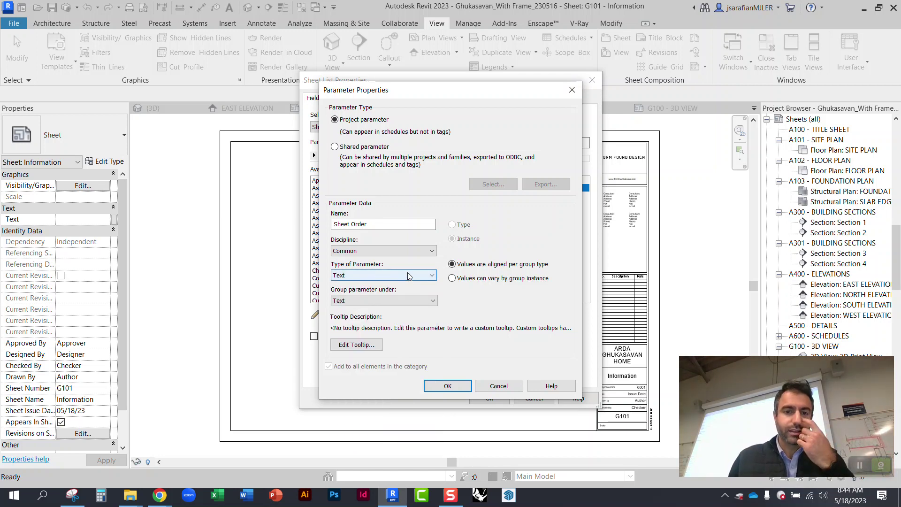
{"action": "left_click", "coordinate": [446, 385]}
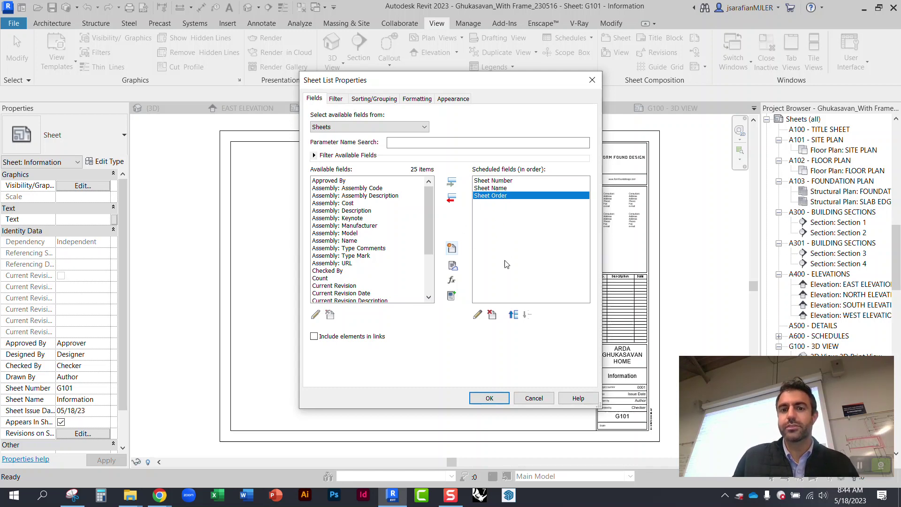
Create Sheet List 2 with Sheet Number, Sheet Name and an empty Sheet Order column.
{"action": "left_click", "coordinate": [489, 398]}
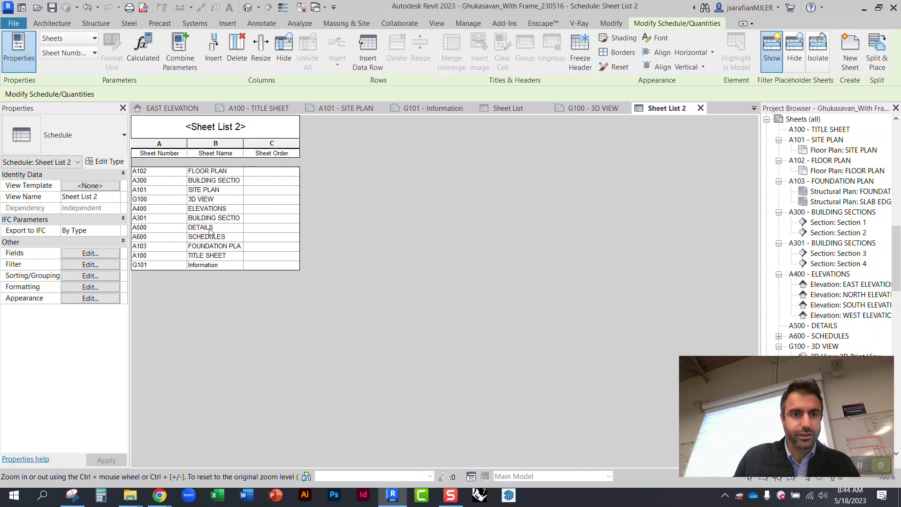
Enter Sheet Order values 1, 2 and 3 for sheets G100, G101 and A100.
{"action": "left_click", "coordinate": [267, 171]}
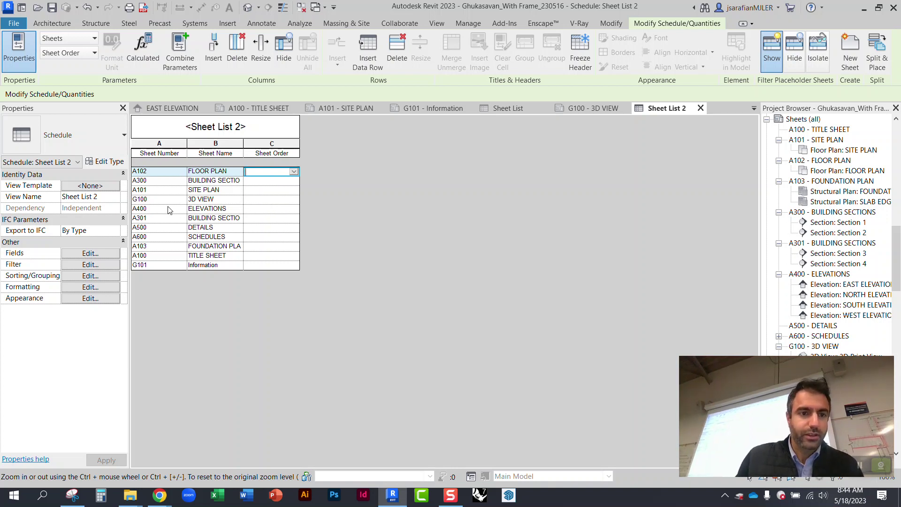
{"action": "left_click", "coordinate": [265, 200]}
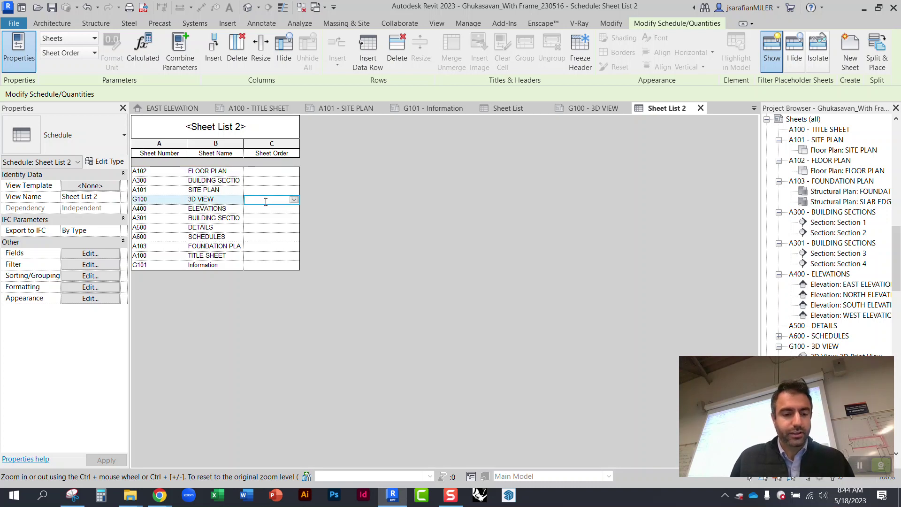
{"action": "type", "text": "1"}
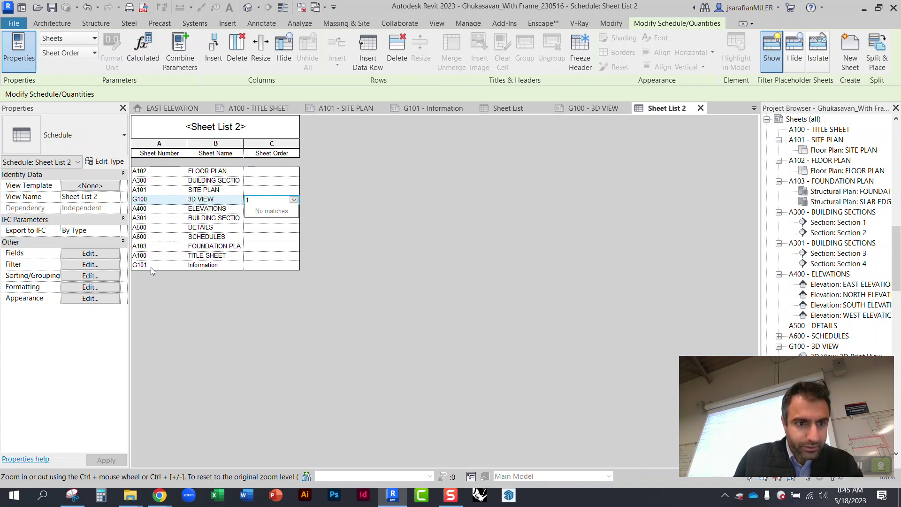
{"action": "left_click", "coordinate": [256, 266]}
{"action": "type", "text": "2"}
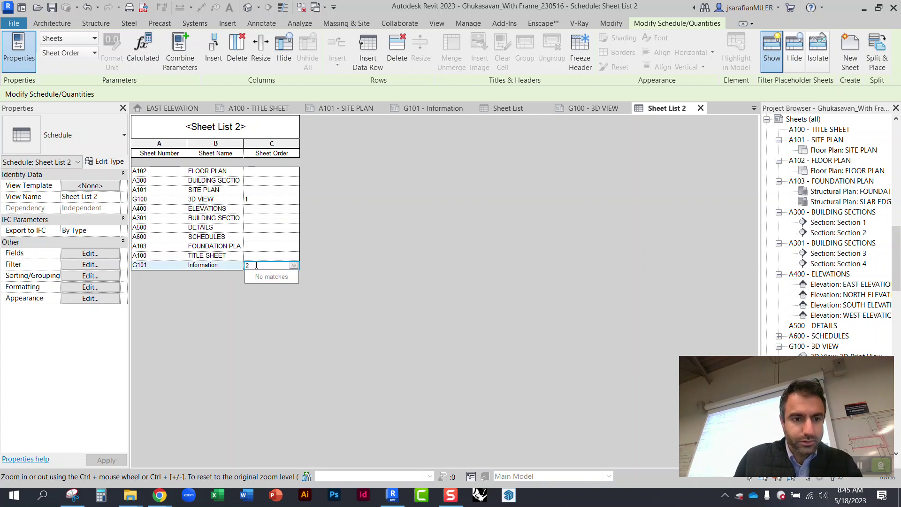
{"action": "left_click", "coordinate": [257, 256]}
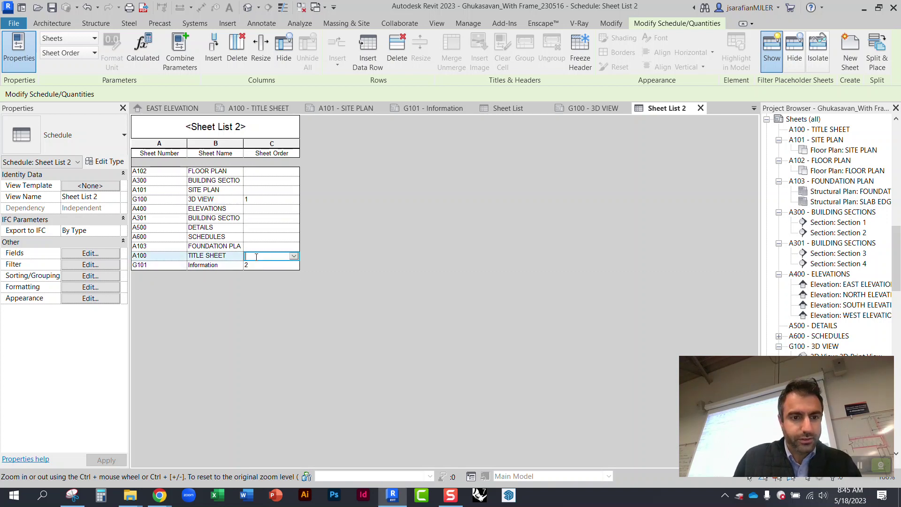
{"action": "type", "text": "3"}
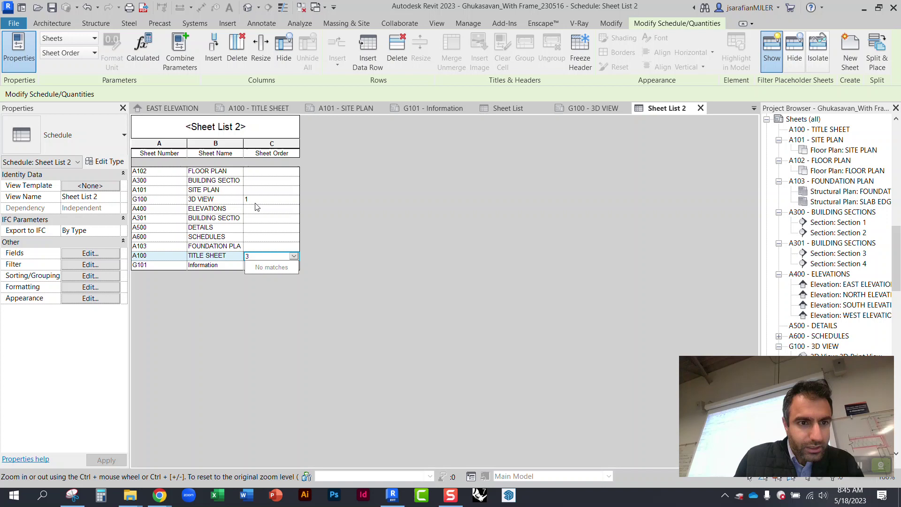
{"action": "left_click", "coordinate": [259, 172]}
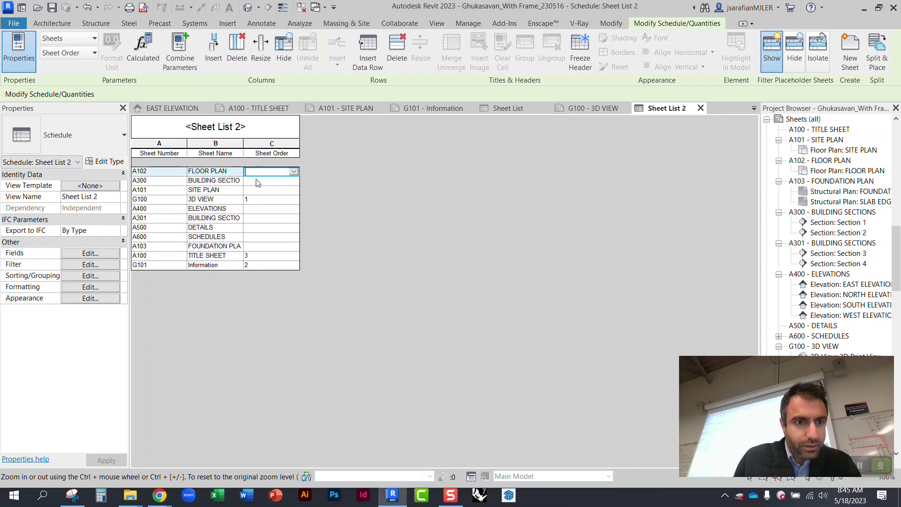
Enter Sheet Order values 4, 5 and 6 for sheets A101, A102 and A103.
{"action": "left_click", "coordinate": [260, 190]}
{"action": "type", "text": "4"}
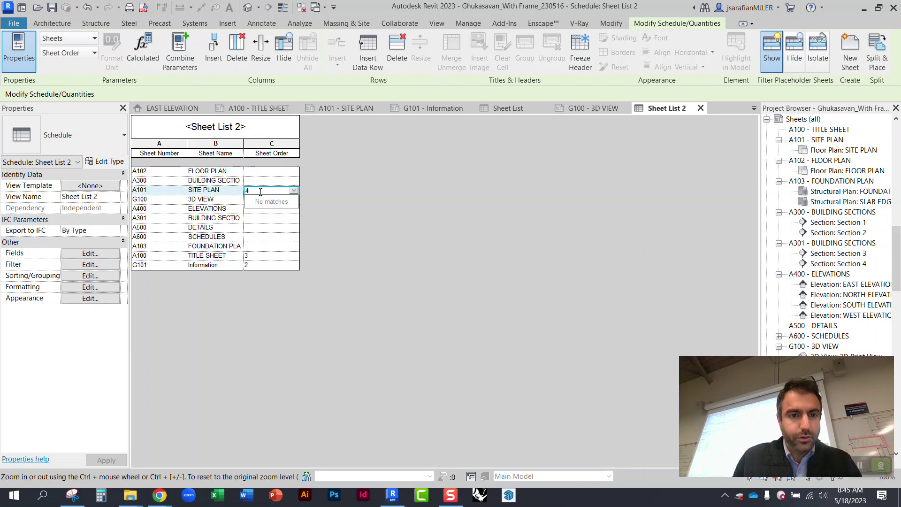
{"action": "left_click", "coordinate": [258, 171]}
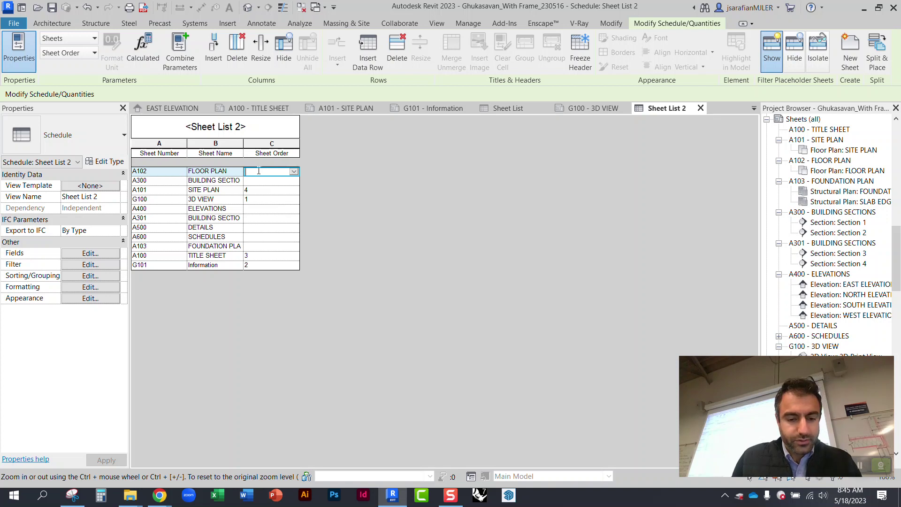
{"action": "type", "text": "5"}
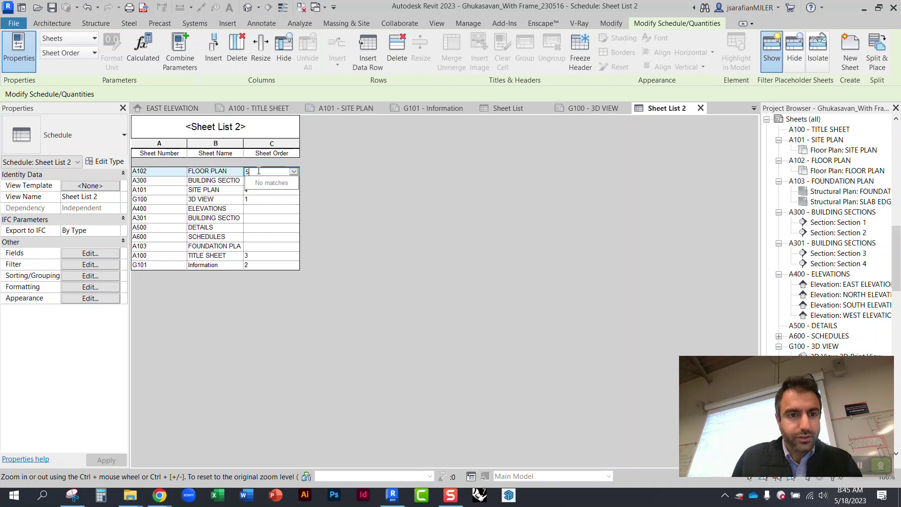
{"action": "left_click", "coordinate": [267, 247]}
{"action": "type", "text": "6"}
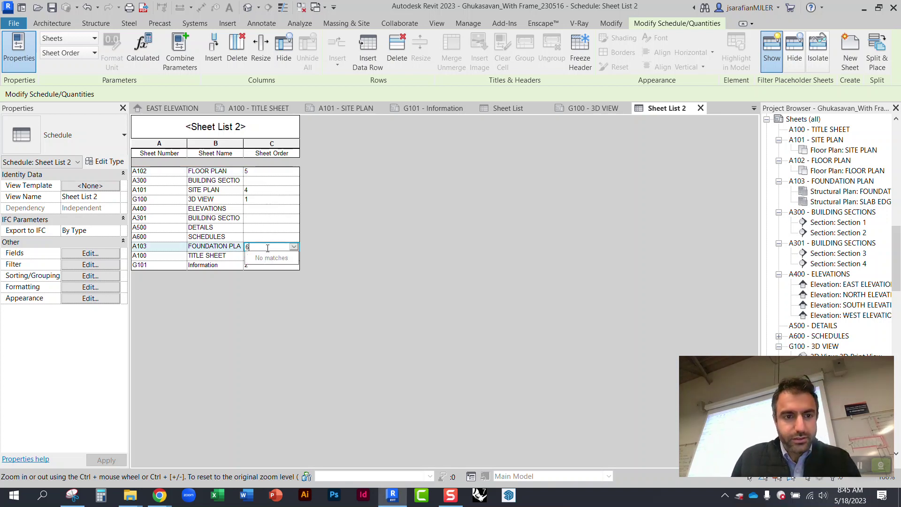
Give A300 Sheet Order 7, A301 8 and A400 9, correcting the earlier mix-up.
{"action": "left_click", "coordinate": [258, 219]}
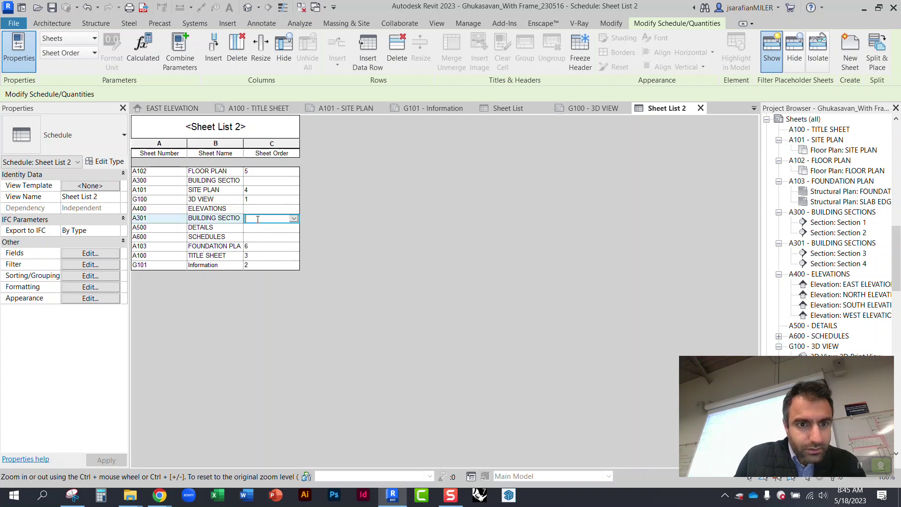
{"action": "type", "text": "7"}
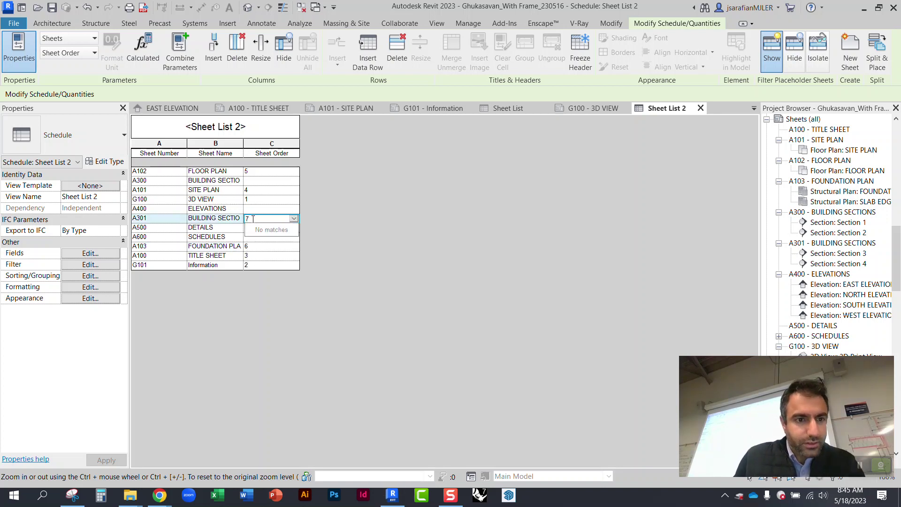
{"action": "left_click", "coordinate": [254, 209]}
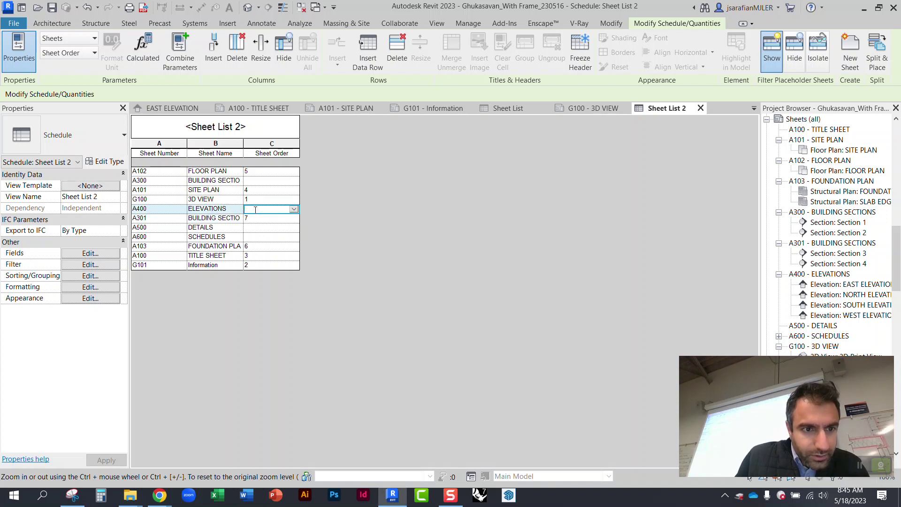
{"action": "left_click", "coordinate": [259, 219]}
{"action": "left_click", "coordinate": [252, 181]}
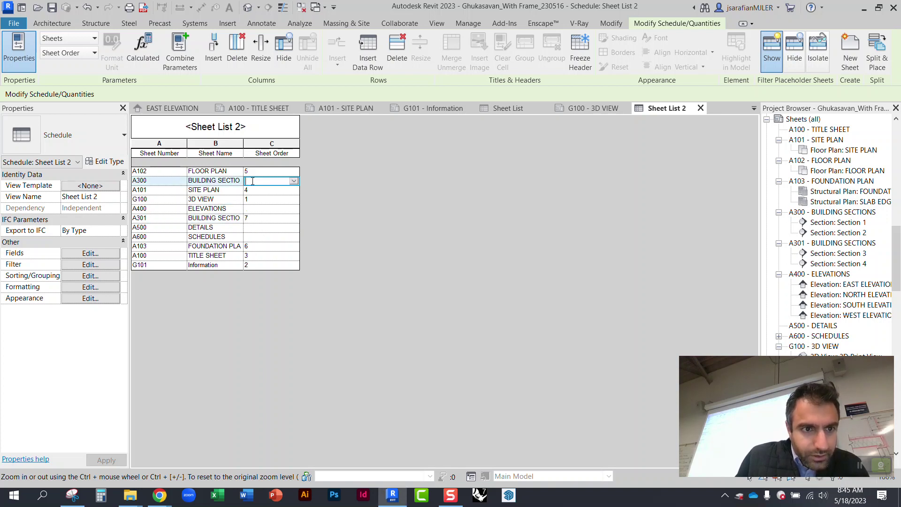
{"action": "type", "text": "7"}
{"action": "left_click", "coordinate": [252, 219]}
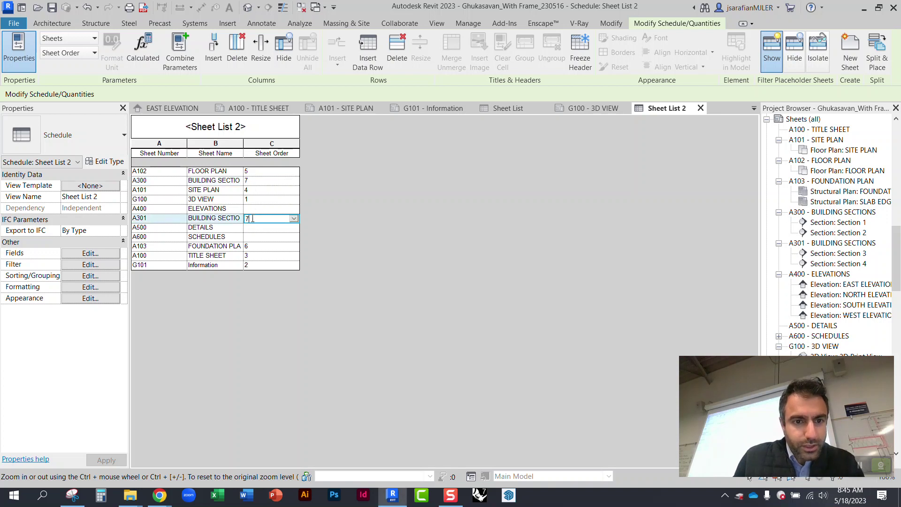
{"action": "type", "text": "8"}
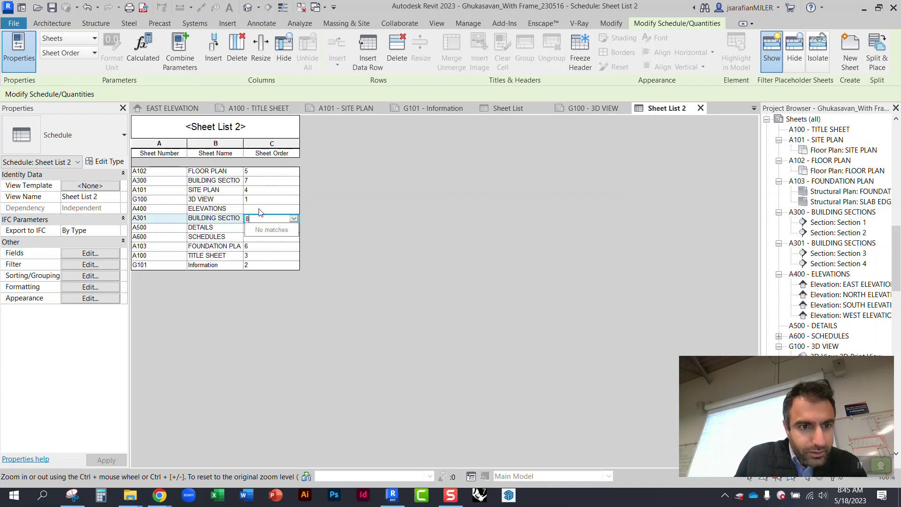
{"action": "left_click", "coordinate": [259, 210]}
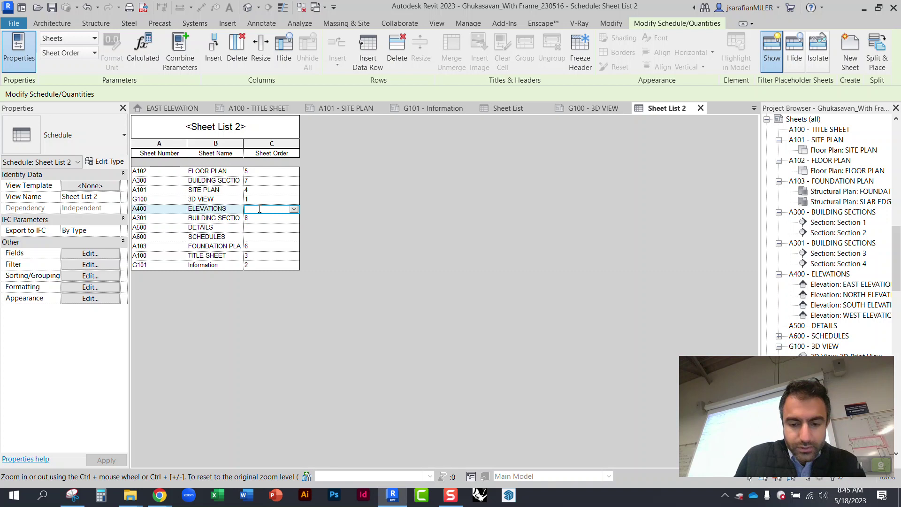
{"action": "type", "text": "9"}
Set Sheet Order 10 for A500 and 11 for A600.
{"action": "left_click", "coordinate": [257, 229]}
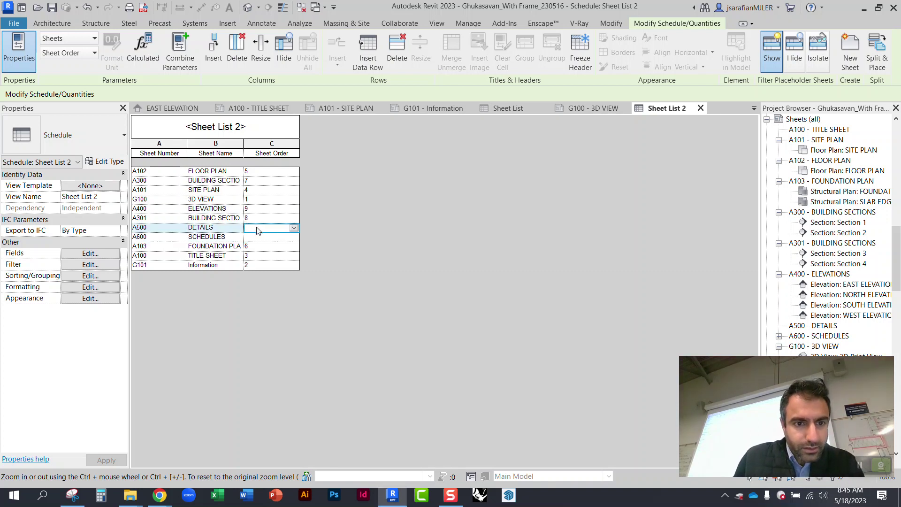
{"action": "type", "text": "10"}
{"action": "left_click", "coordinate": [258, 255]}
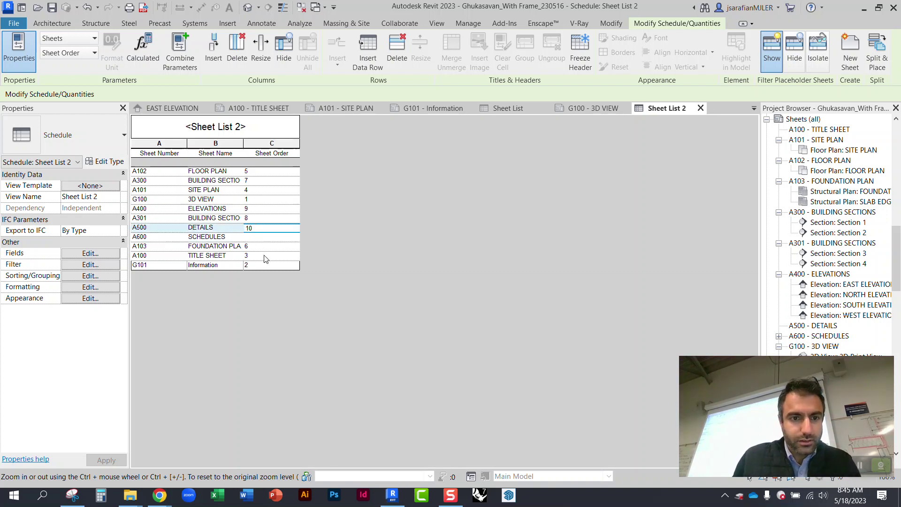
{"action": "left_click", "coordinate": [260, 239]}
{"action": "type", "text": "10"}
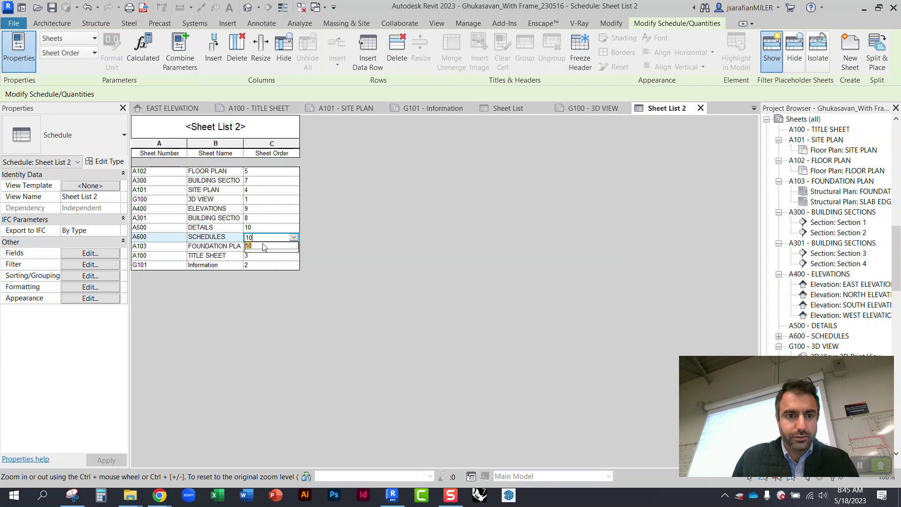
{"action": "key", "text": "BackSpace"}
{"action": "type", "text": "1"}
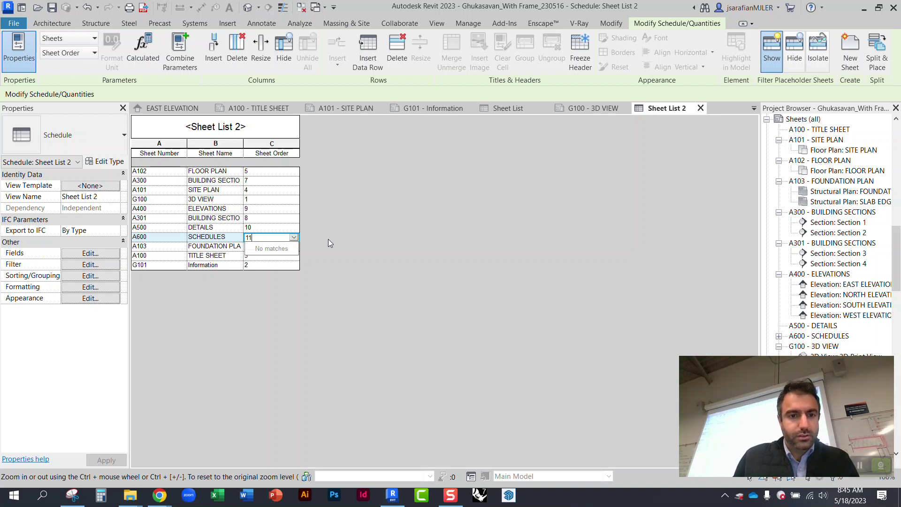
{"action": "left_click", "coordinate": [268, 152]}
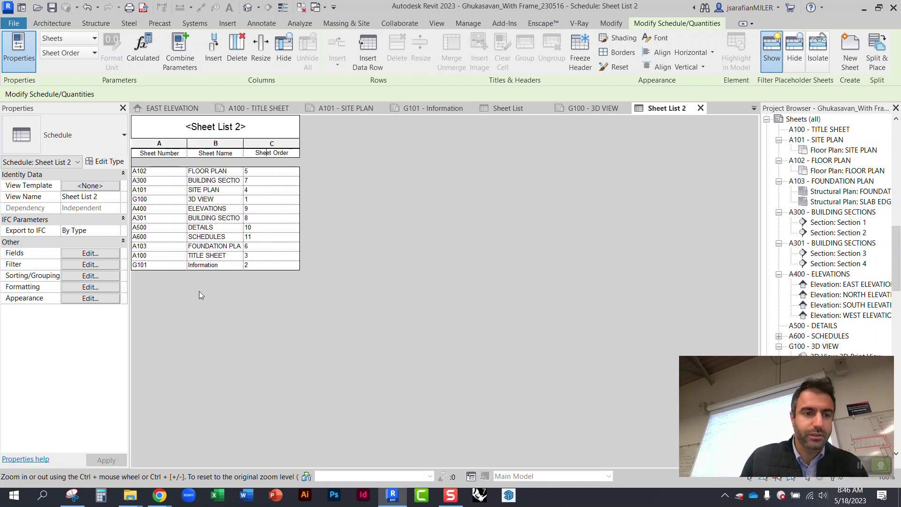
In Sorting/Grouping, sort Sheet List 2 by the Sheet Order field in ascending order.
{"action": "left_click", "coordinate": [89, 276]}
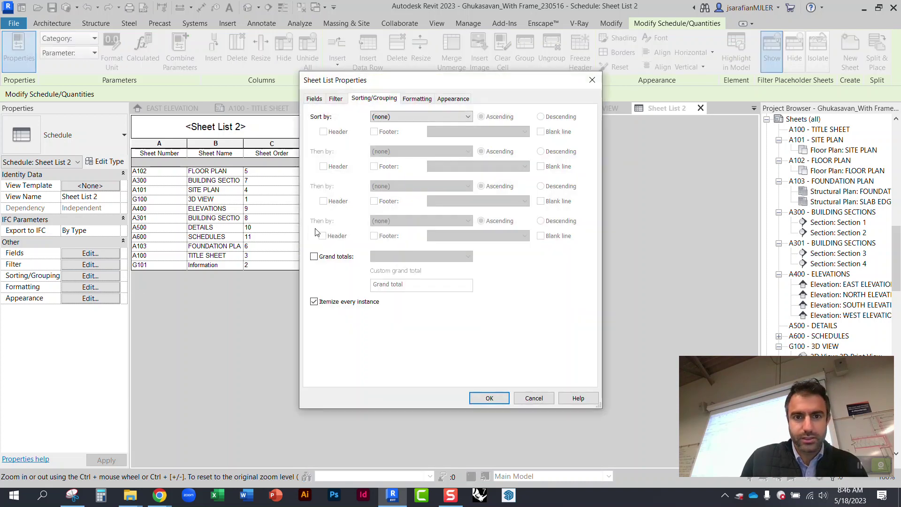
{"action": "left_click", "coordinate": [411, 119]}
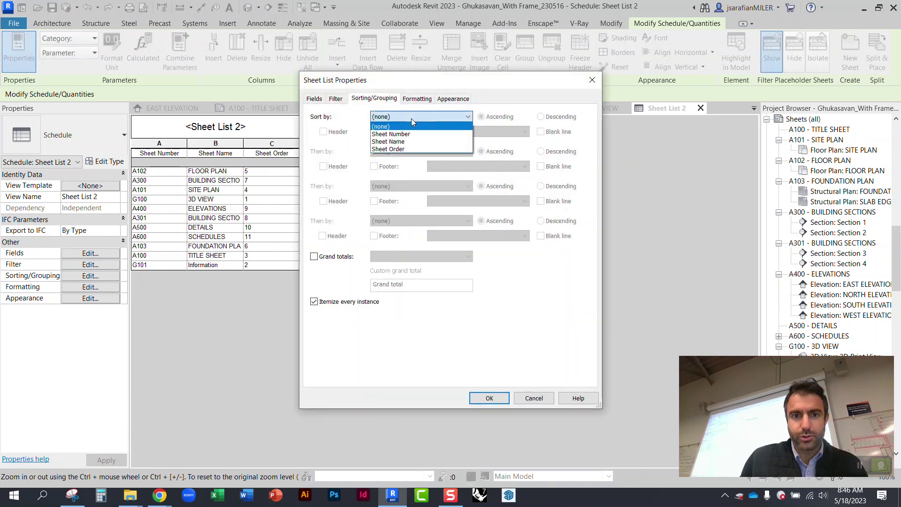
{"action": "left_click", "coordinate": [404, 149]}
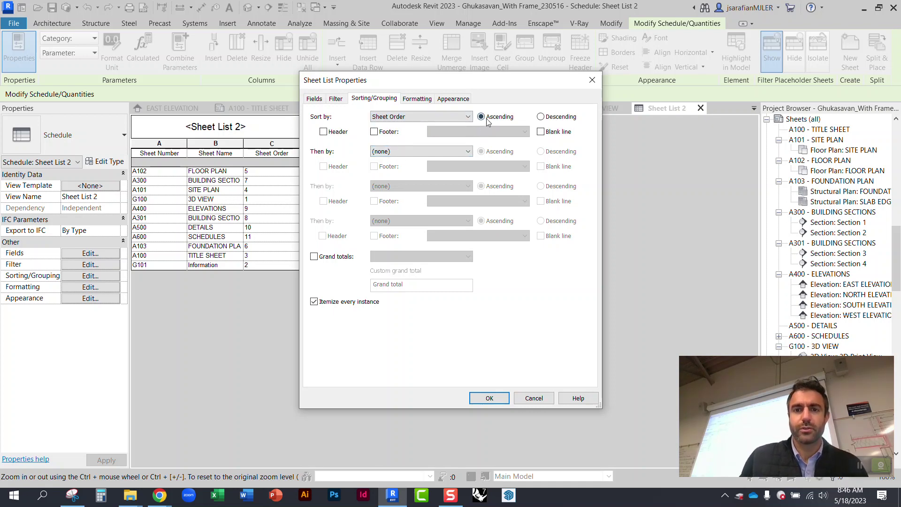
{"action": "left_click", "coordinate": [483, 398]}
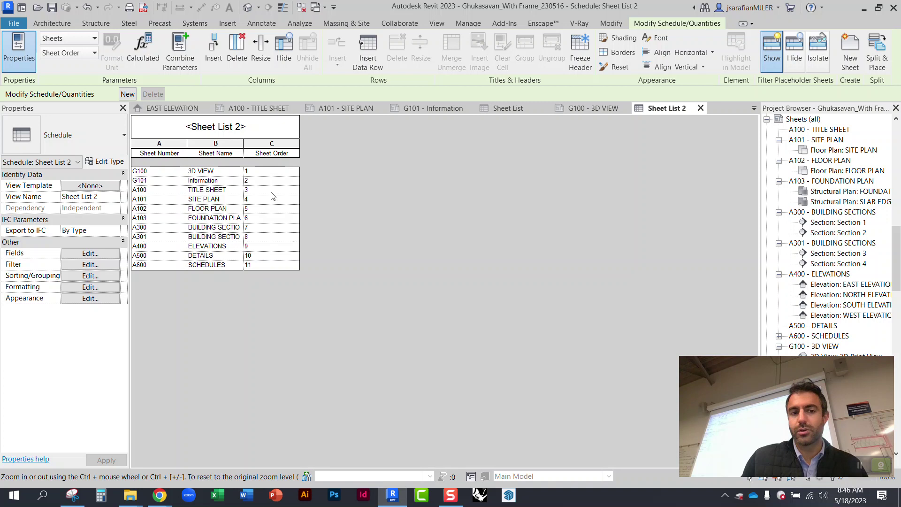
Hide the Sheet Order column and widen the Sheet Name column so full names show.
{"action": "right_click", "coordinate": [276, 144]}
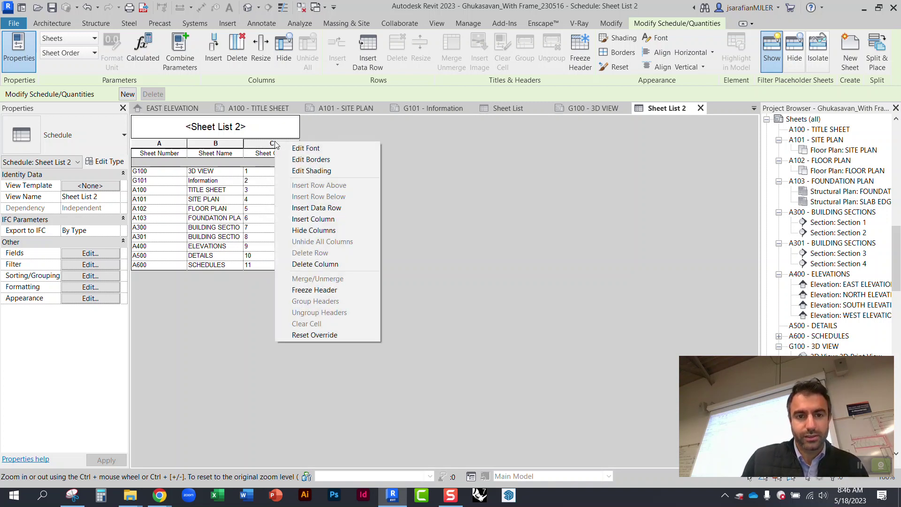
{"action": "left_click", "coordinate": [315, 231]}
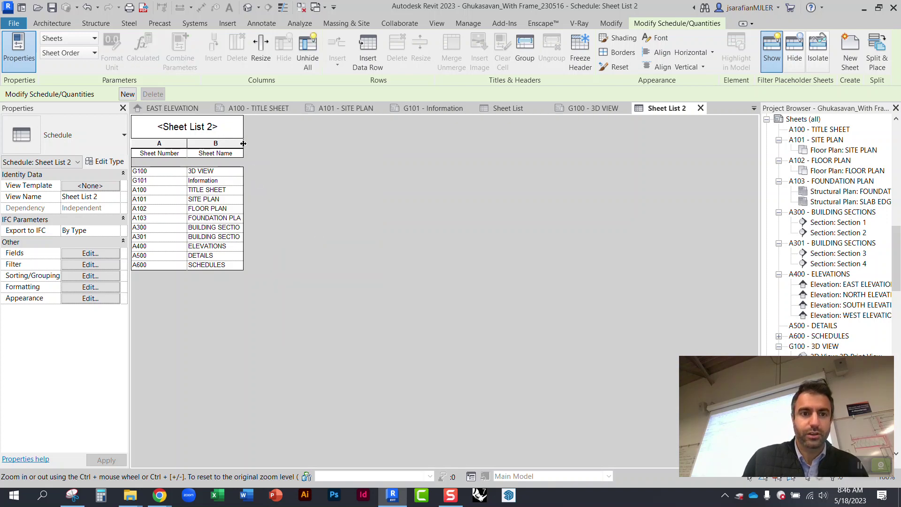
{"action": "left_click_drag", "start_coordinate": [243, 143], "coordinate": [264, 149]}
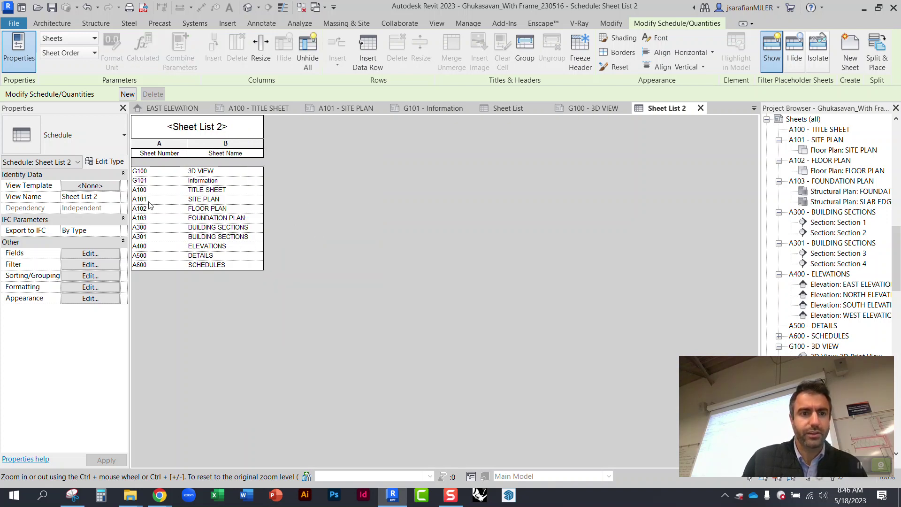
{"action": "left_click", "coordinate": [201, 182]}
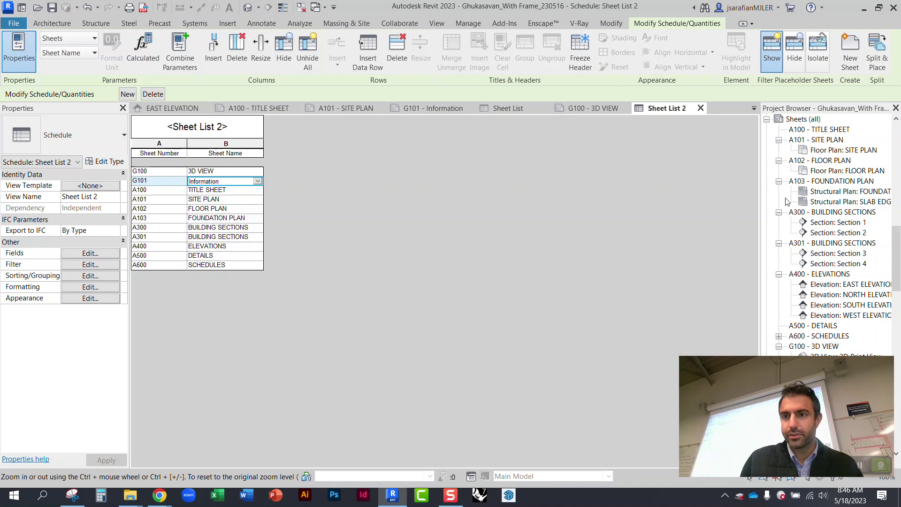
{"action": "left_click_drag", "start_coordinate": [799, 373], "coordinate": [677, 337]}
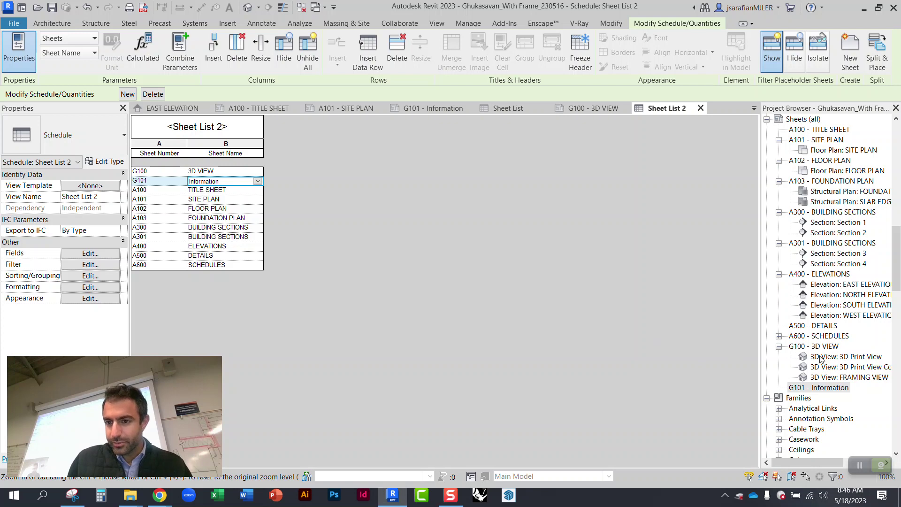
Open sheet G101 - Information and place Sheet List 2 onto it.
{"action": "double_click", "coordinate": [817, 390]}
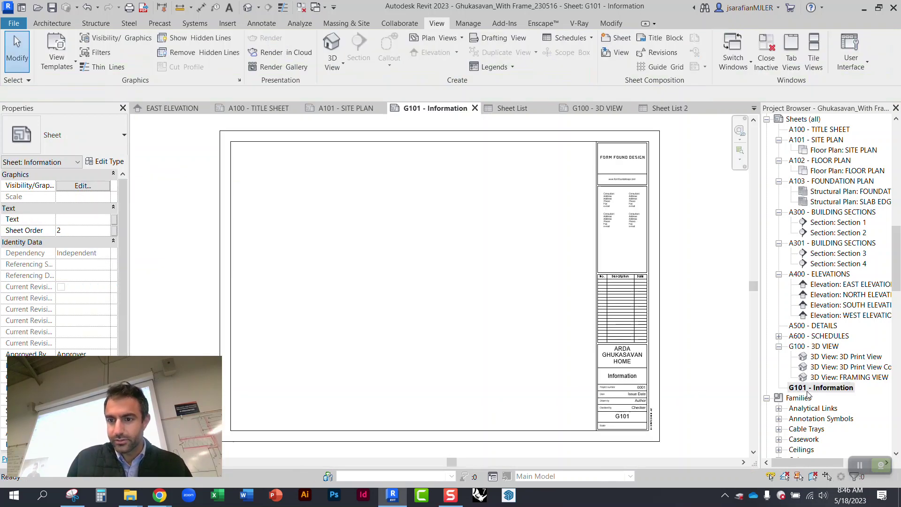
{"action": "scroll", "coordinate": [810, 244], "scroll_direction": "up", "scroll_amount": 6}
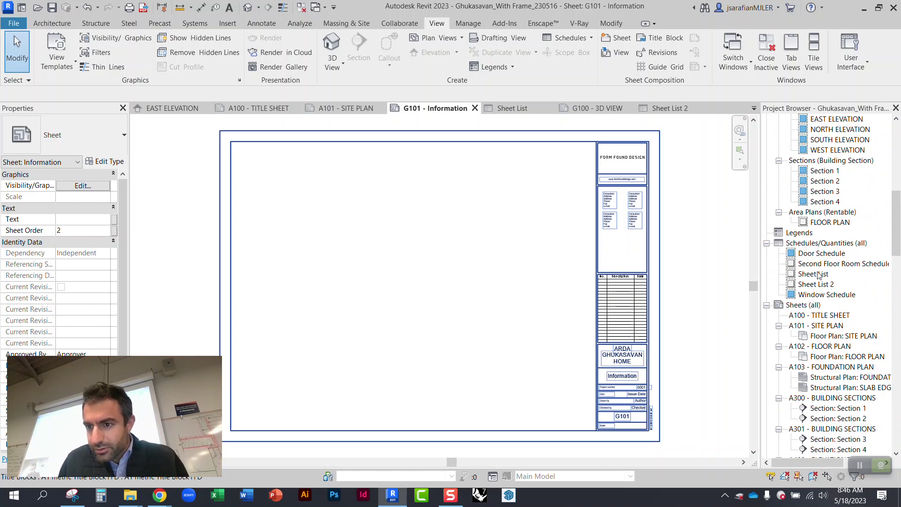
{"action": "left_click_drag", "start_coordinate": [819, 287], "coordinate": [338, 240]}
{"action": "left_click", "coordinate": [255, 231]}
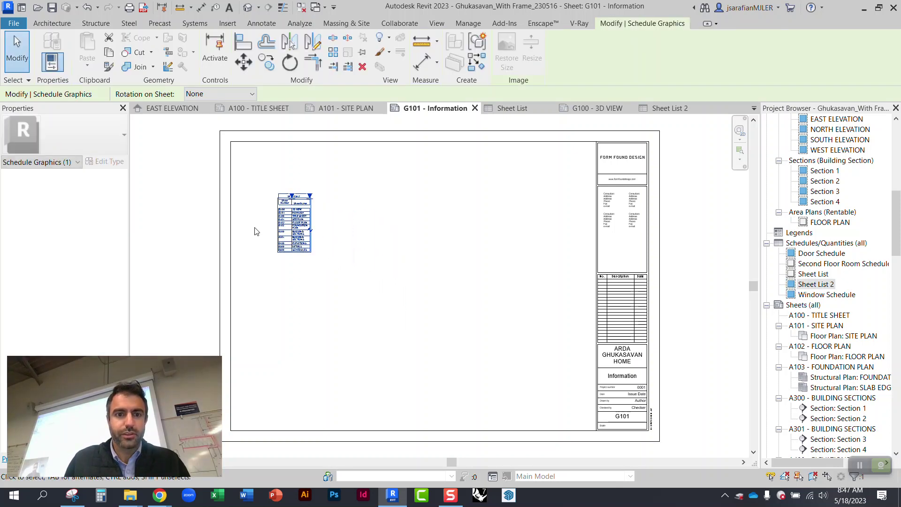
{"action": "scroll", "coordinate": [280, 219], "scroll_direction": "up", "scroll_amount": 4}
{"action": "left_click", "coordinate": [435, 285]}
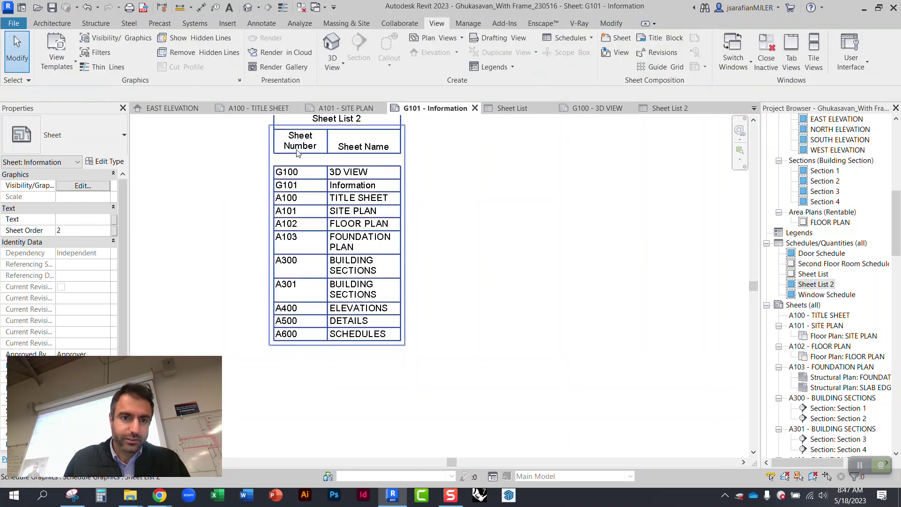
{"action": "middle_click_drag", "start_coordinate": [297, 153], "coordinate": [312, 192]}
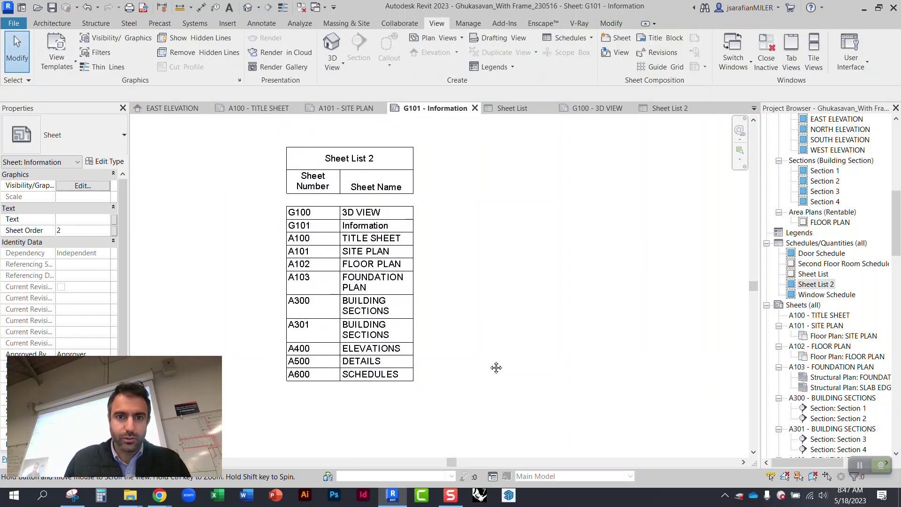
Widen the Sheet Name and Sheet Number columns of the placed schedule so names fit on single lines.
{"action": "left_click", "coordinate": [417, 246]}
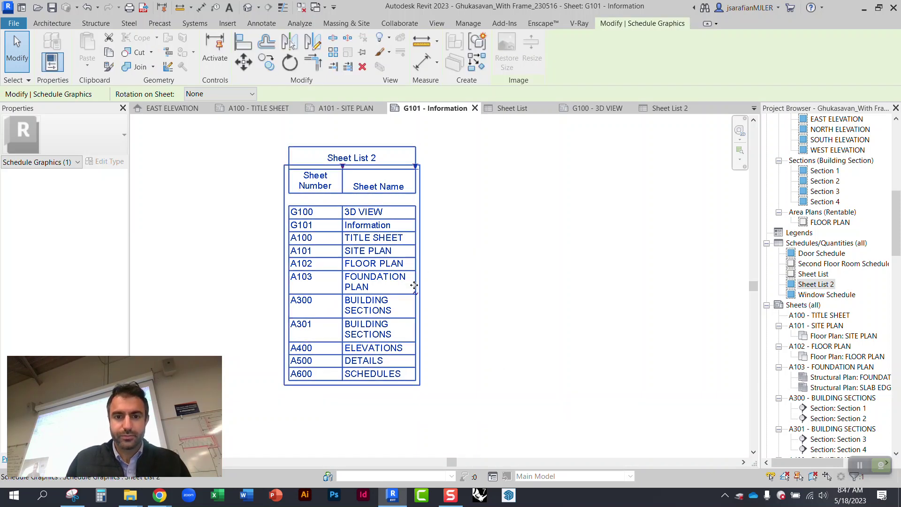
{"action": "left_click_drag", "start_coordinate": [415, 166], "coordinate": [511, 166]}
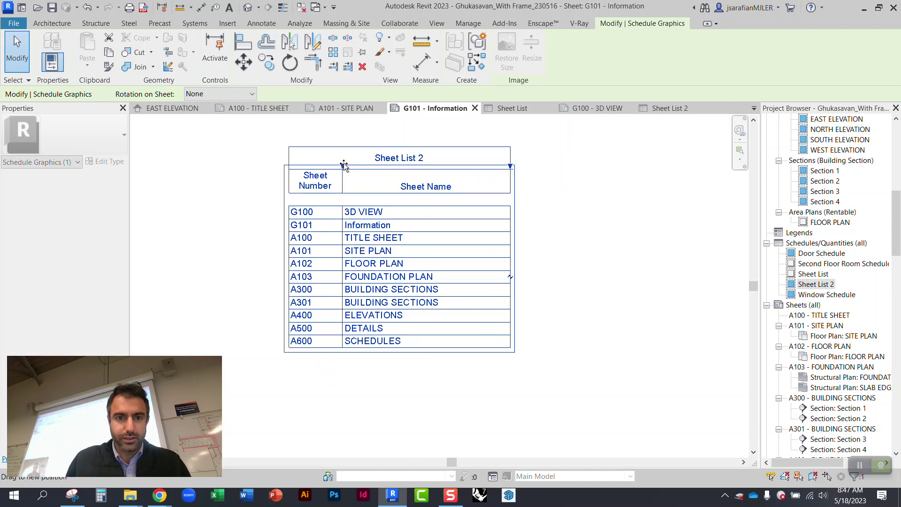
{"action": "left_click_drag", "start_coordinate": [342, 166], "coordinate": [353, 166]}
{"action": "double_click", "coordinate": [455, 240]}
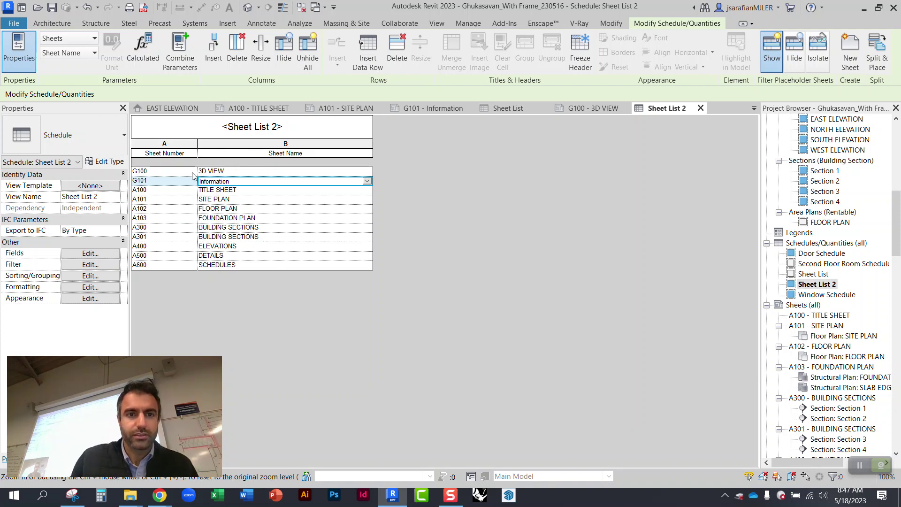
Center-align the text of the Sheet Name column.
{"action": "left_click", "coordinate": [270, 256]}
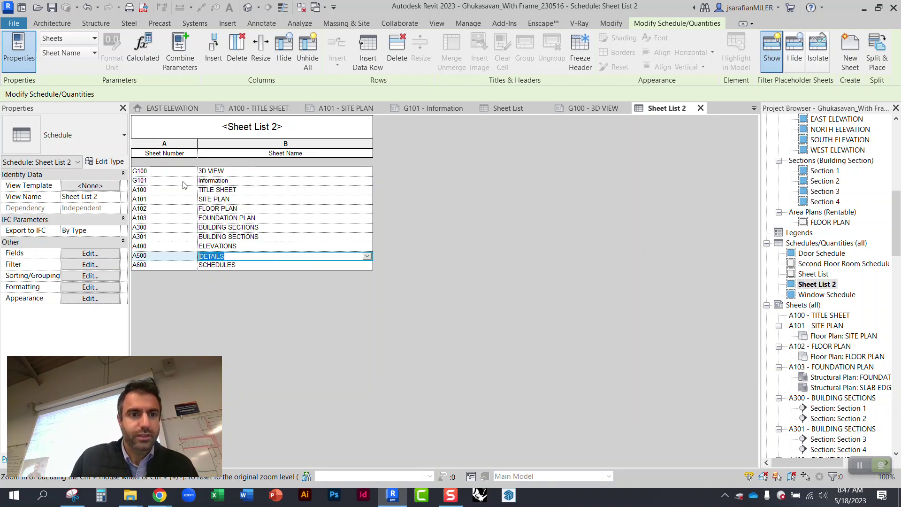
{"action": "left_click", "coordinate": [183, 153]}
{"action": "left_click", "coordinate": [233, 149]}
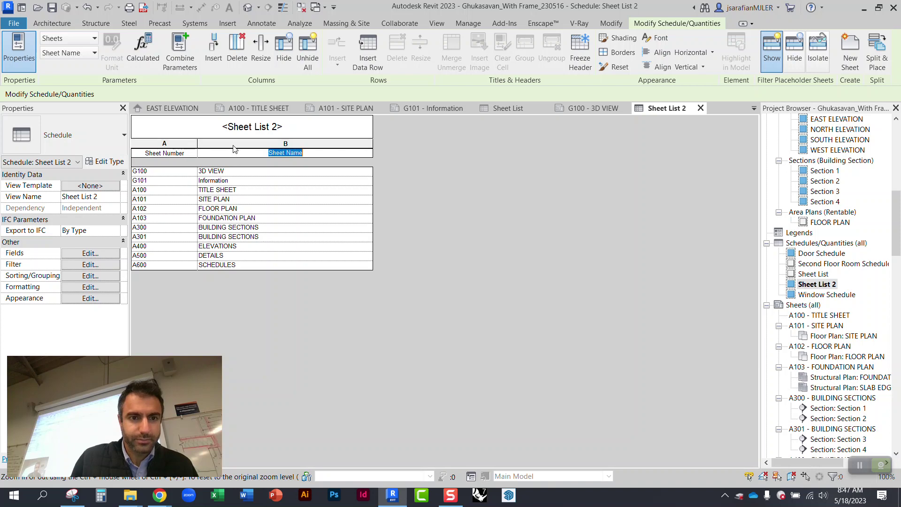
{"action": "left_click", "coordinate": [234, 145]}
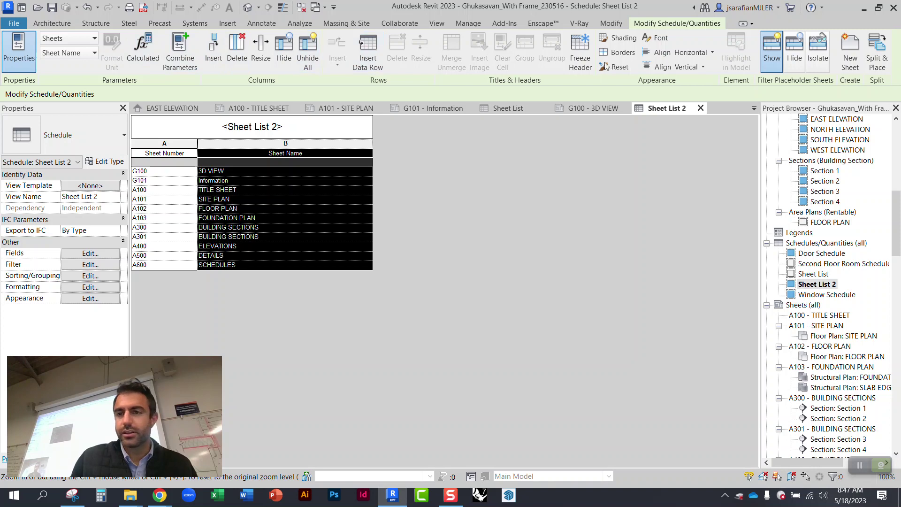
{"action": "left_click", "coordinate": [712, 55]}
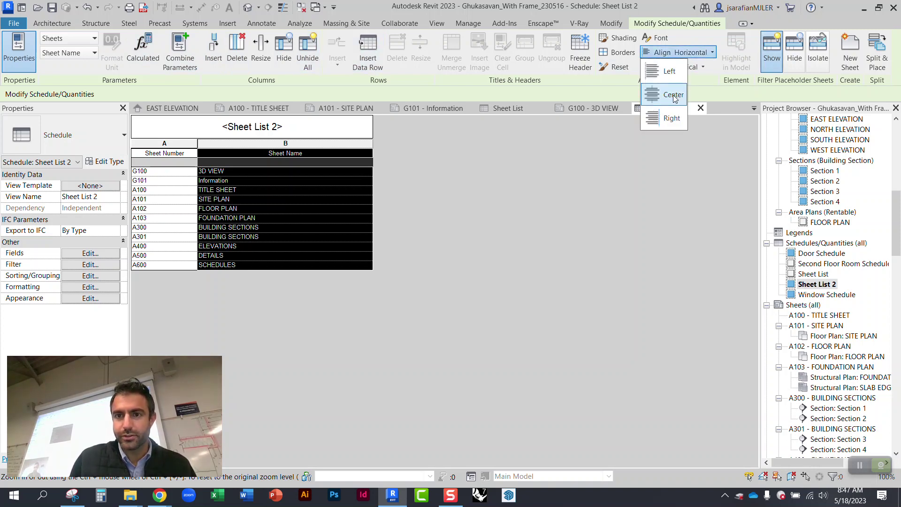
{"action": "left_click", "coordinate": [672, 95]}
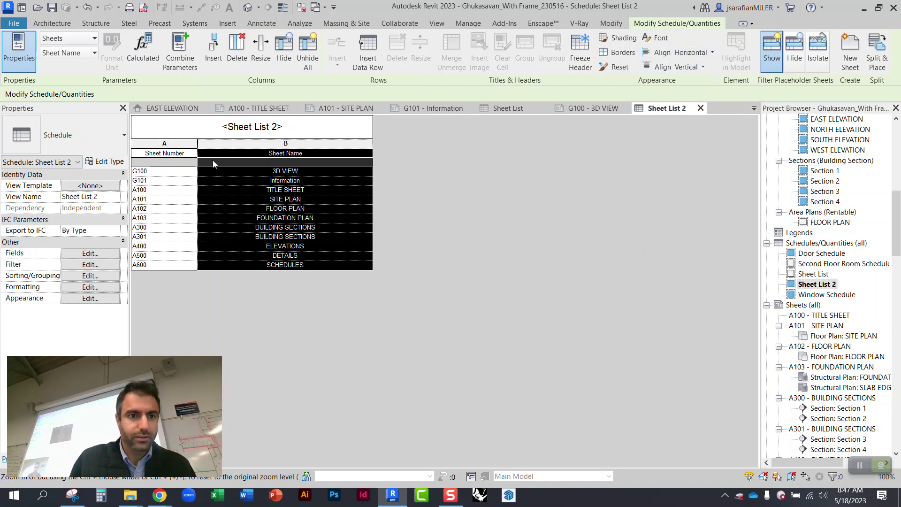
Center-align the text of the Sheet Number column.
{"action": "left_click", "coordinate": [180, 145]}
{"action": "left_click", "coordinate": [704, 55]}
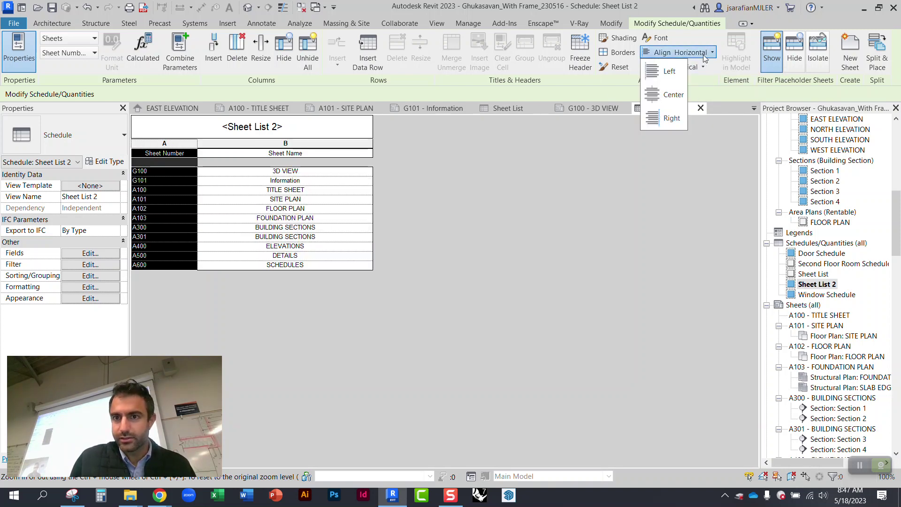
{"action": "left_click", "coordinate": [668, 95]}
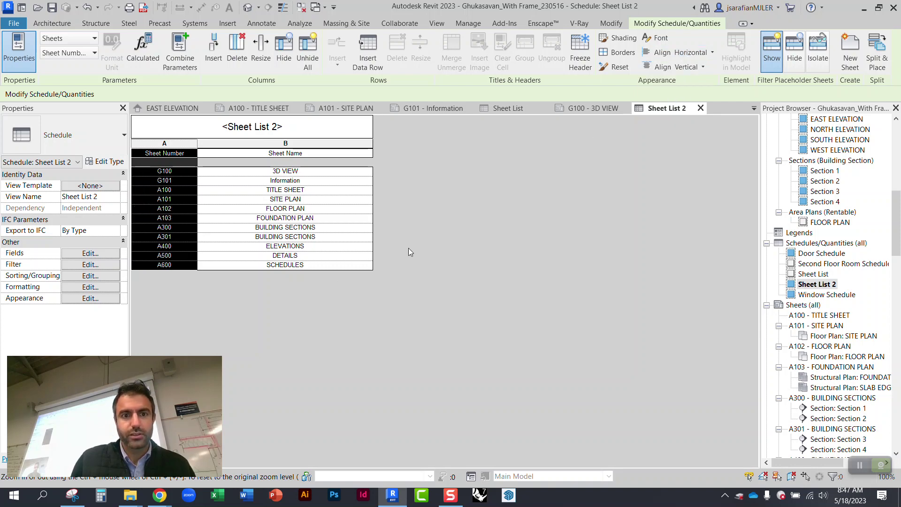
{"action": "left_click", "coordinate": [324, 209]}
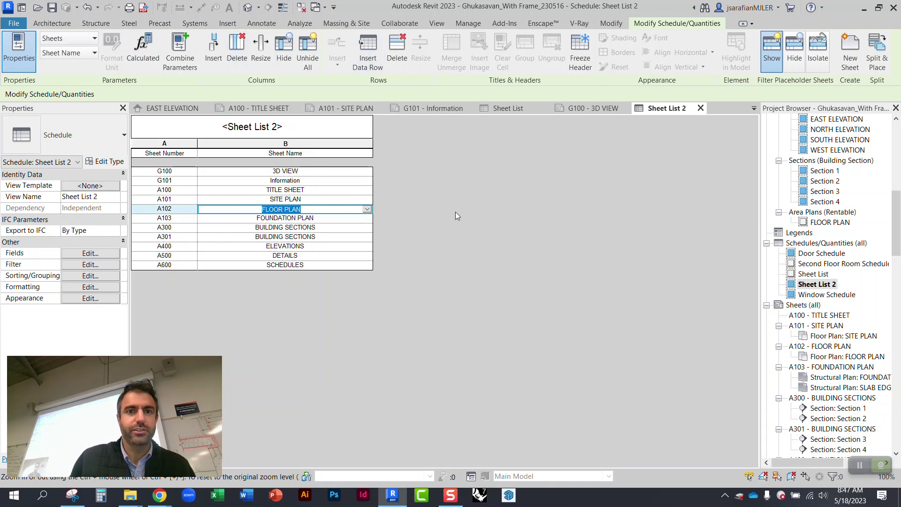
{"action": "scroll", "coordinate": [806, 323], "scroll_direction": "down", "scroll_amount": 10}
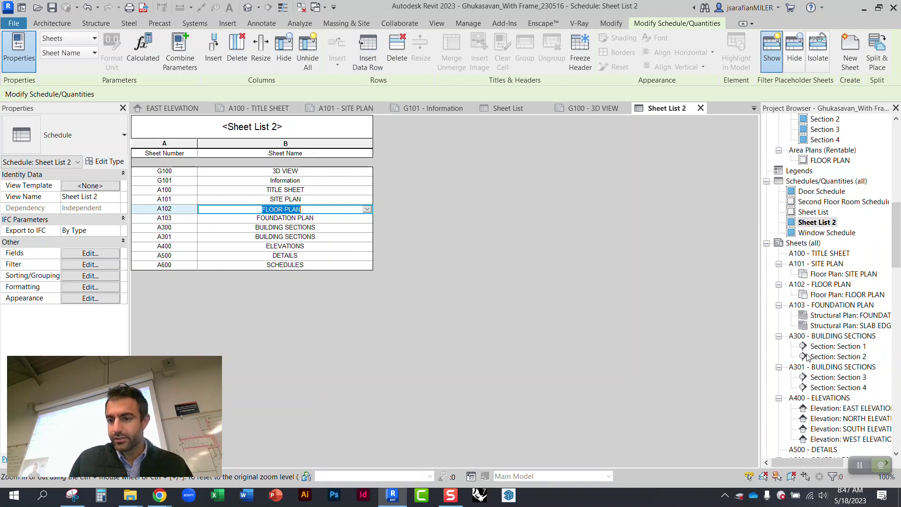
Check the centered schedule on sheet G101 and reopen its schedule view.
{"action": "double_click", "coordinate": [822, 276]}
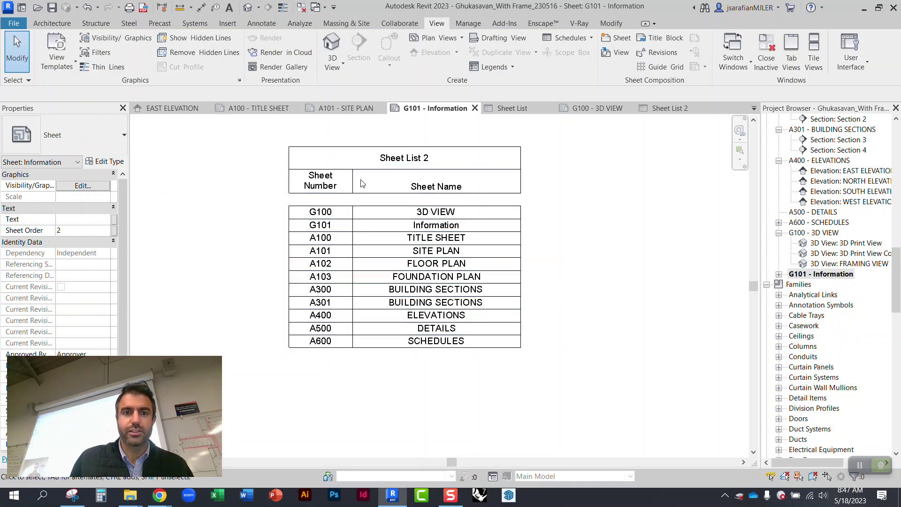
{"action": "double_click", "coordinate": [412, 160]}
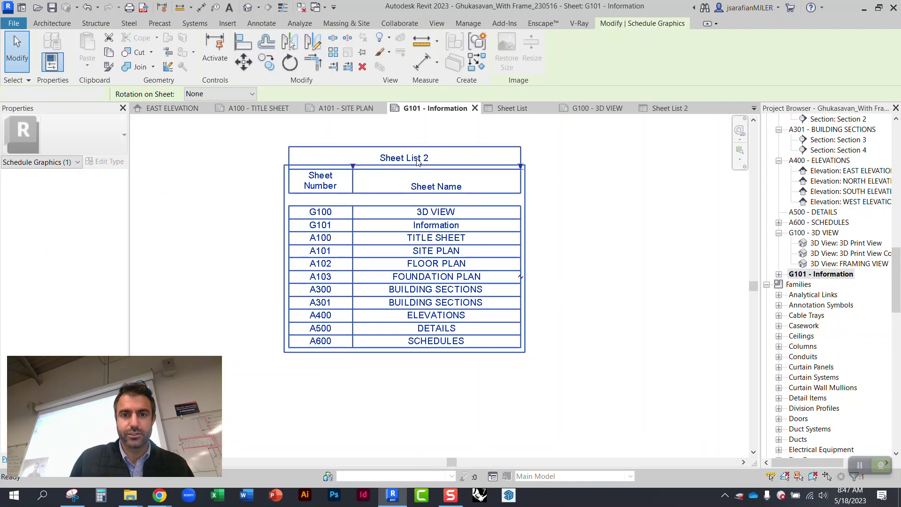
{"action": "scroll", "coordinate": [842, 291], "scroll_direction": "down", "scroll_amount": 3}
{"action": "scroll", "coordinate": [828, 305], "scroll_direction": "up", "scroll_amount": 3}
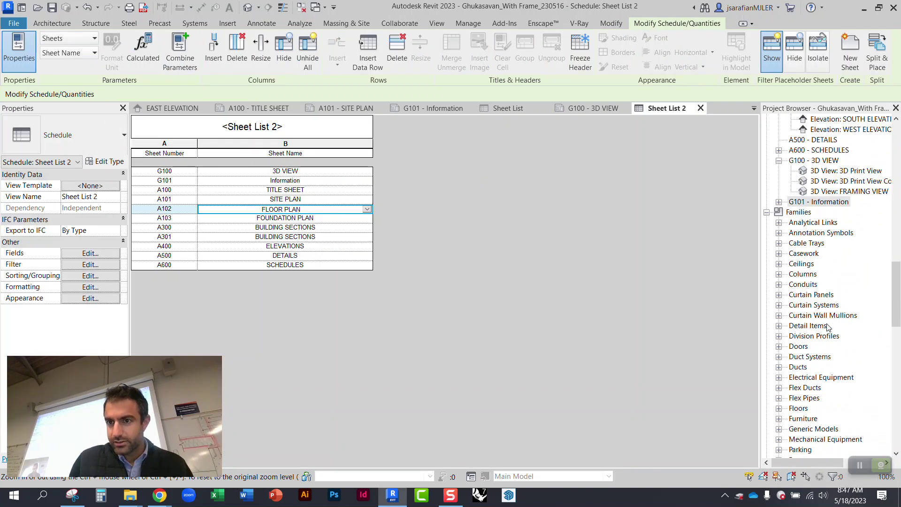
Retitle the schedule 'SHEET INDEX' and view it on sheet G101 - Information.
{"action": "left_click", "coordinate": [218, 125]}
{"action": "left_click", "coordinate": [218, 125]}
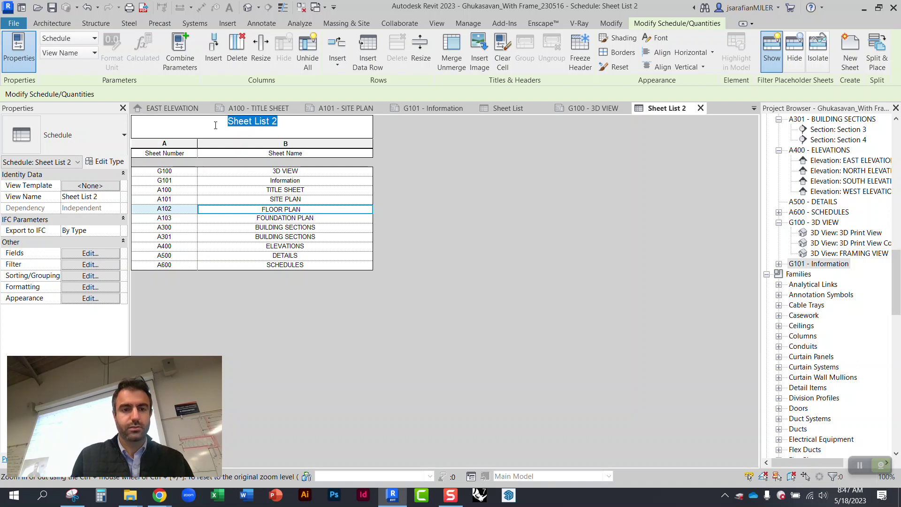
{"action": "type", "text": "SHEET INDEX"}
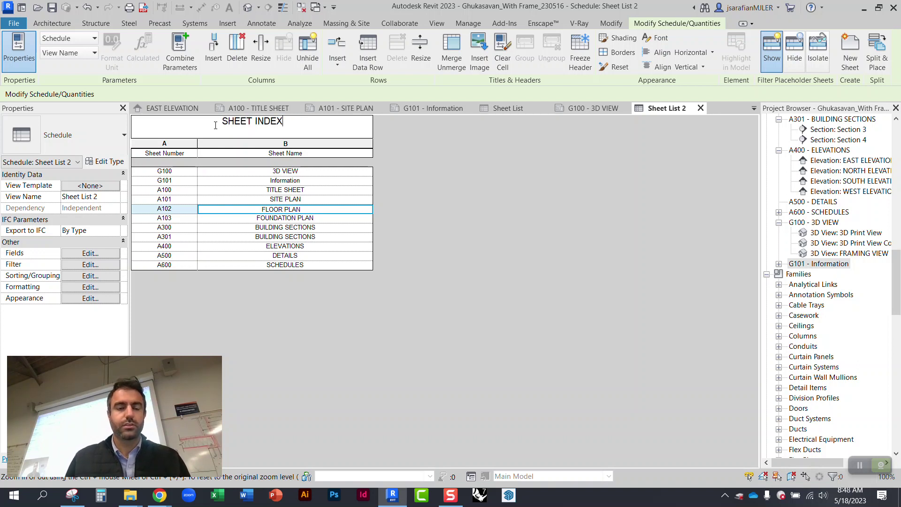
{"action": "left_click", "coordinate": [450, 181]}
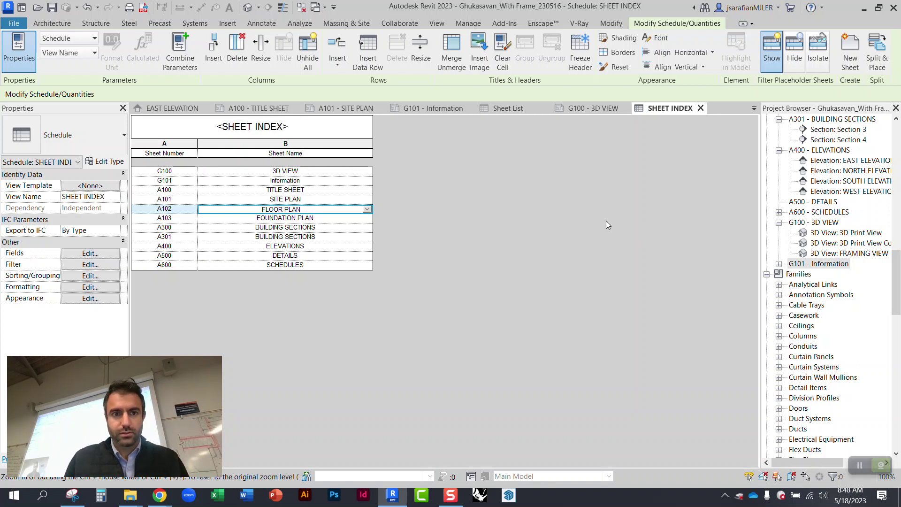
{"action": "double_click", "coordinate": [823, 264]}
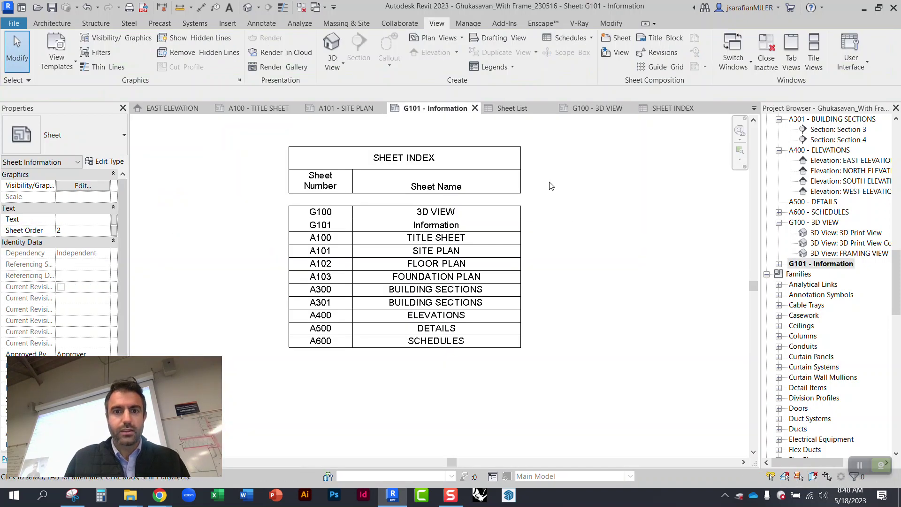
{"action": "middle_click_drag", "start_coordinate": [556, 240], "coordinate": [482, 229]}
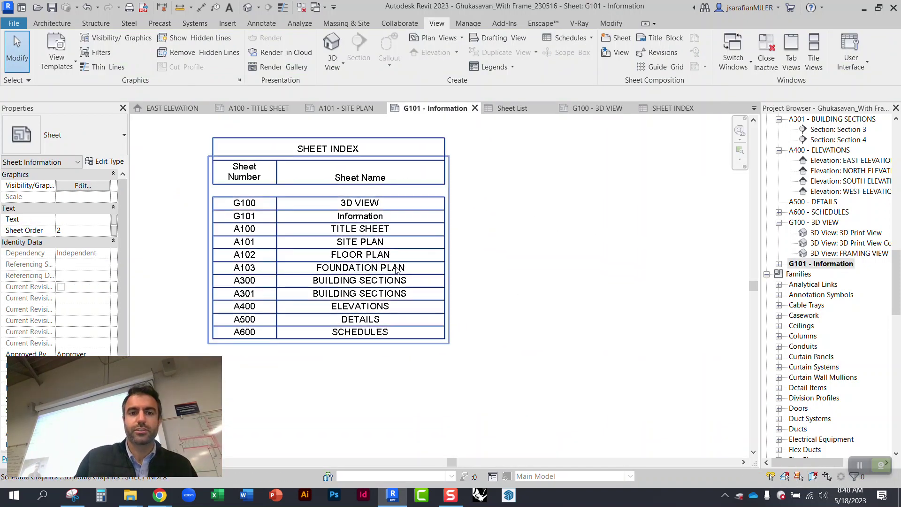